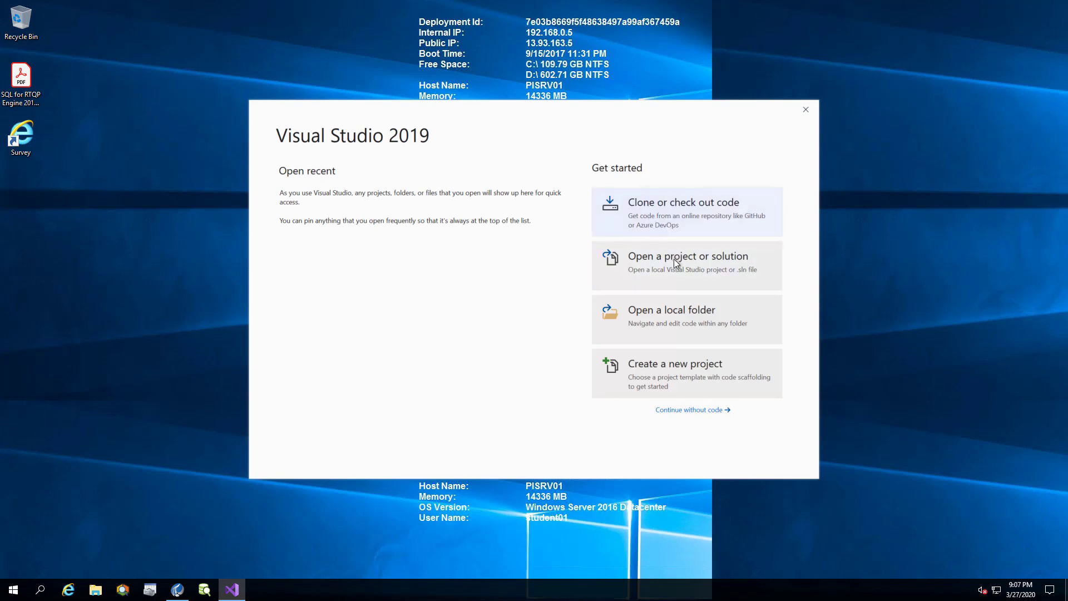
Open the PiSqlClientSSRS.sln solution from the PiSqlClientSSRS folder.
{"action": "left_click", "coordinate": [672, 262]}
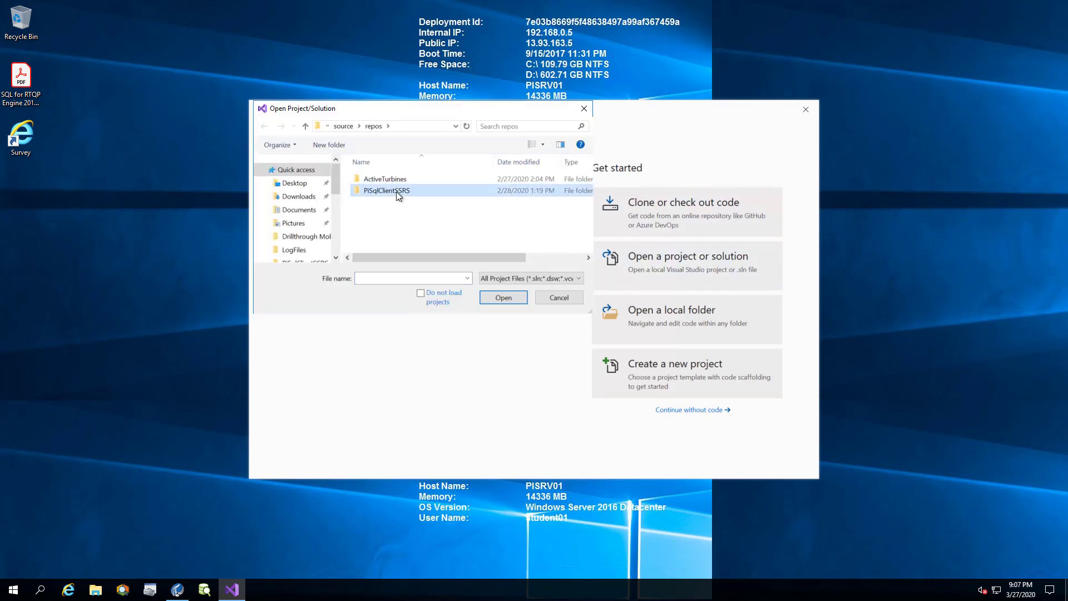
{"action": "double_click", "coordinate": [396, 191]}
{"action": "left_click", "coordinate": [401, 202]}
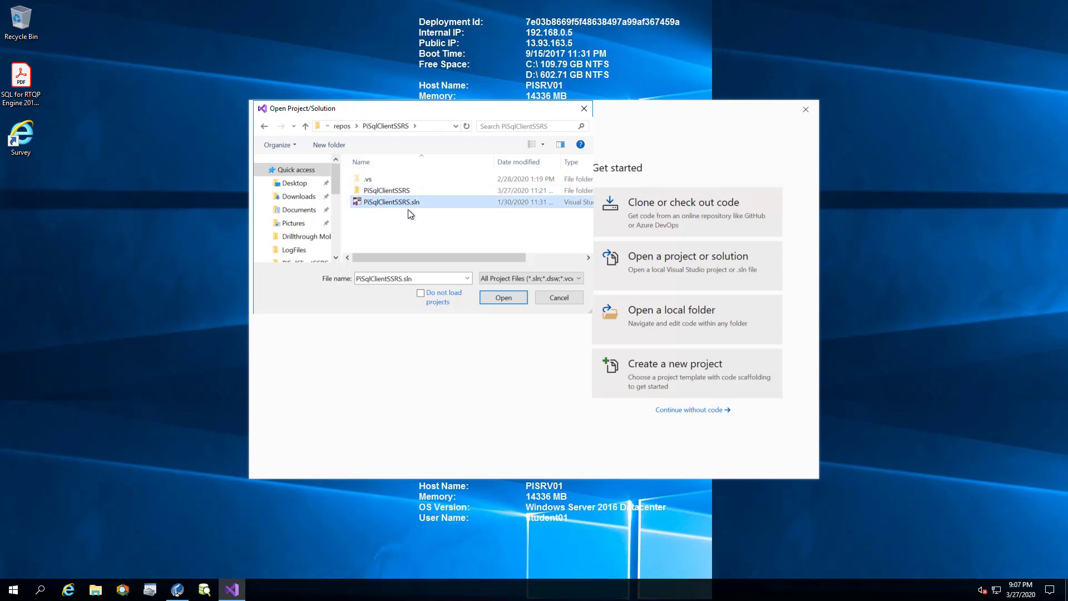
{"action": "left_click", "coordinate": [504, 296]}
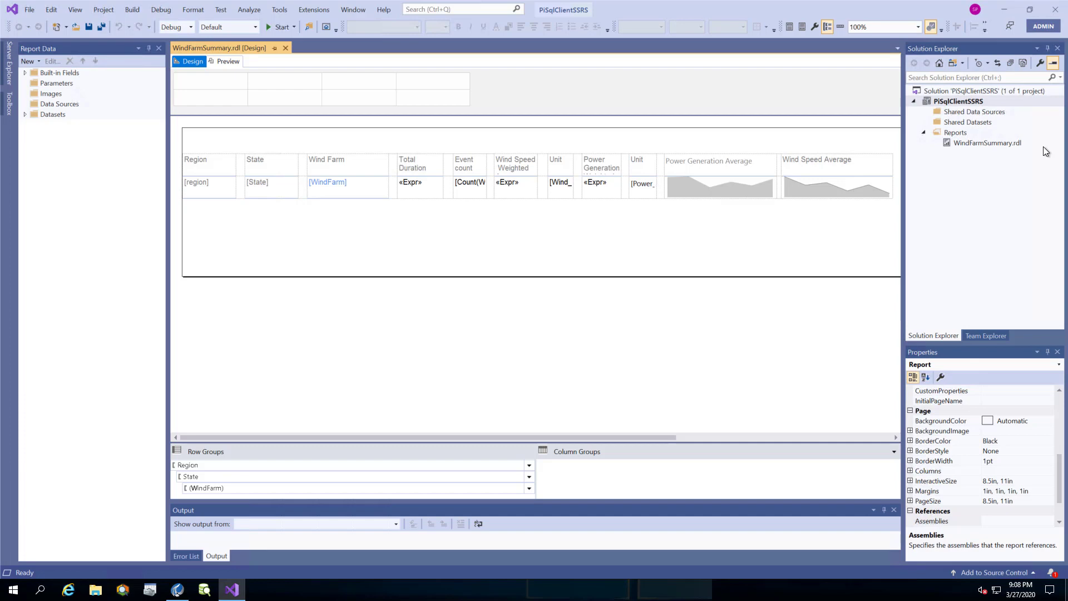
Add an OLE DB shared data source named WindFarm using the pasted PISQLClient connection string to PISRV01\WindFarm.
{"action": "left_click", "coordinate": [1012, 113]}
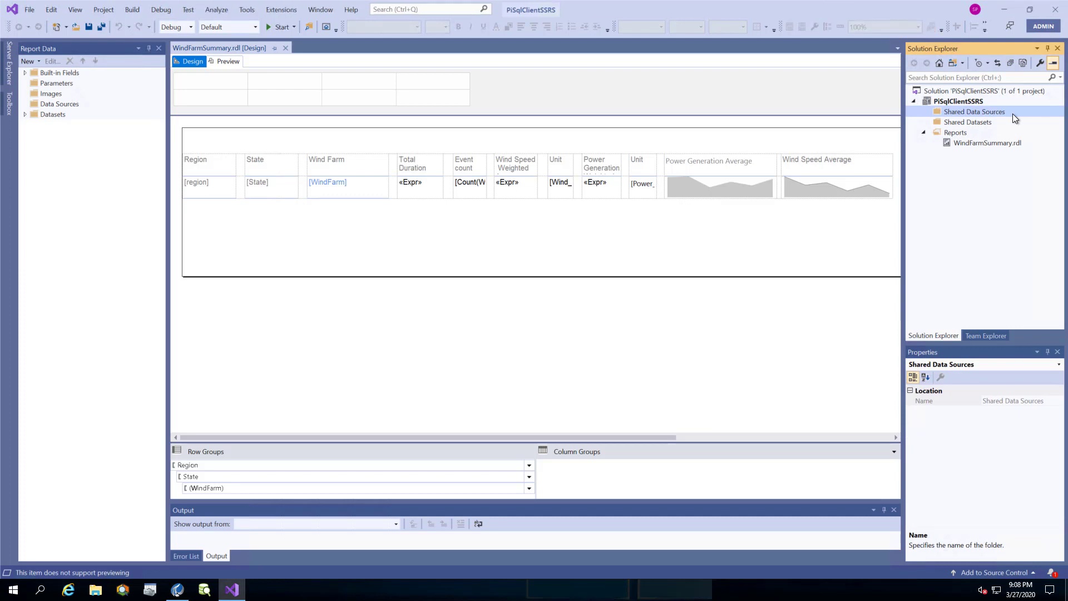
{"action": "right_click", "coordinate": [1012, 114]}
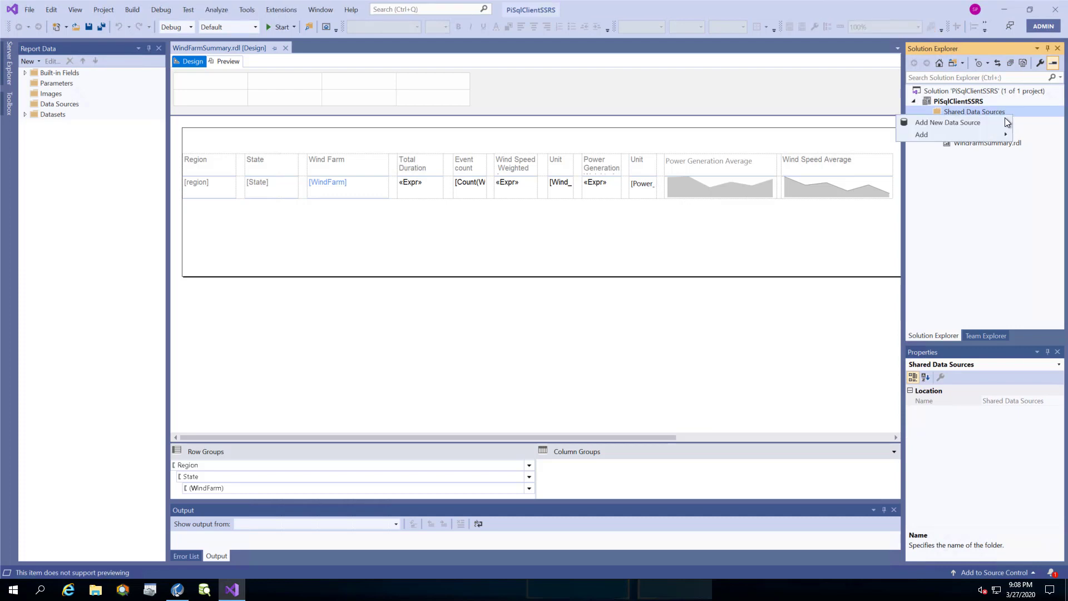
{"action": "left_click", "coordinate": [999, 121]}
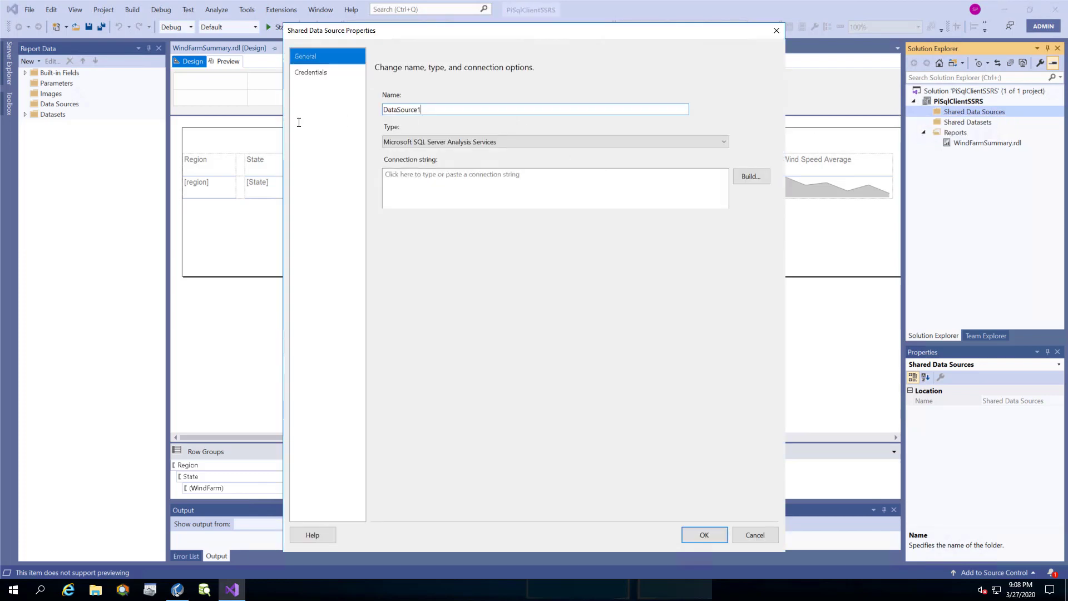
{"action": "type", "text": "WindFarm"}
{"action": "left_click", "coordinate": [424, 140]}
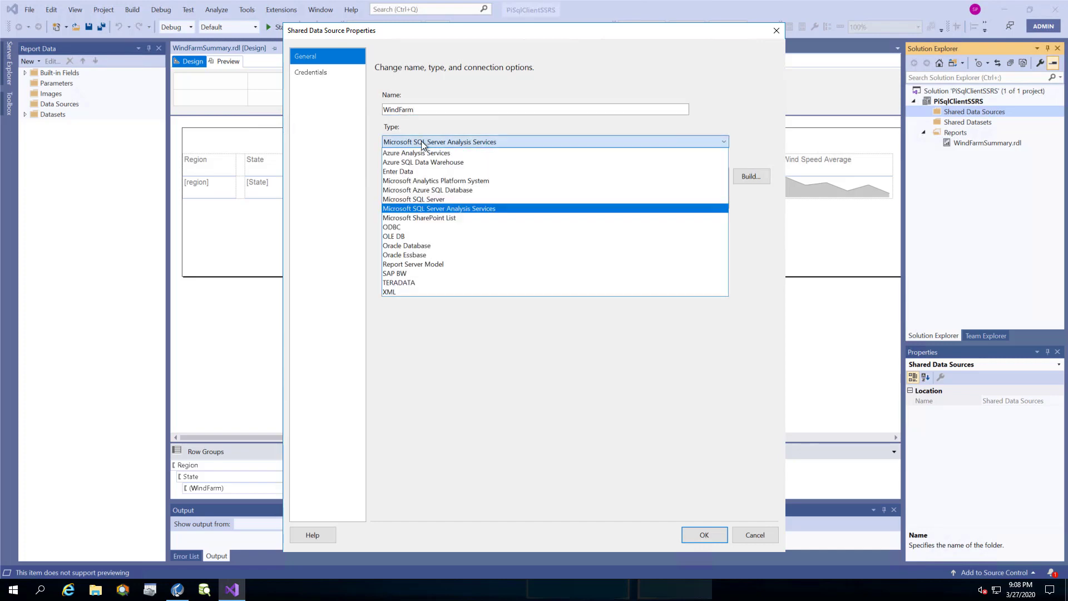
{"action": "left_click", "coordinate": [397, 240]}
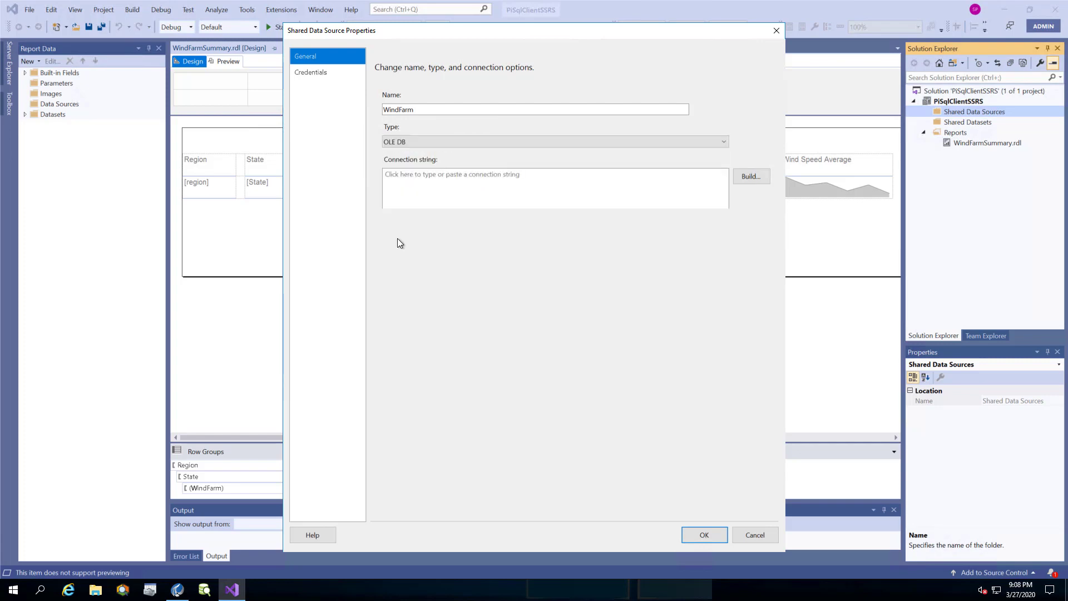
{"action": "left_click", "coordinate": [406, 176]}
{"action": "type", "text": "Provider=PISQLClient.1;Data Source=PISRV01\\WindFarm;Integrated Security=SSPI"}
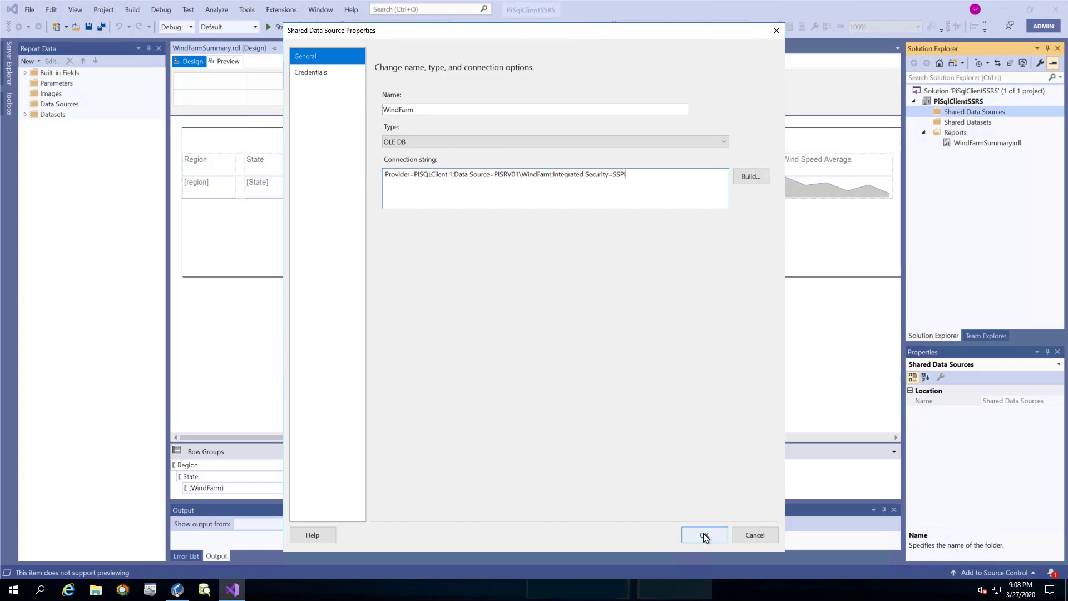
{"action": "left_click", "coordinate": [703, 533]}
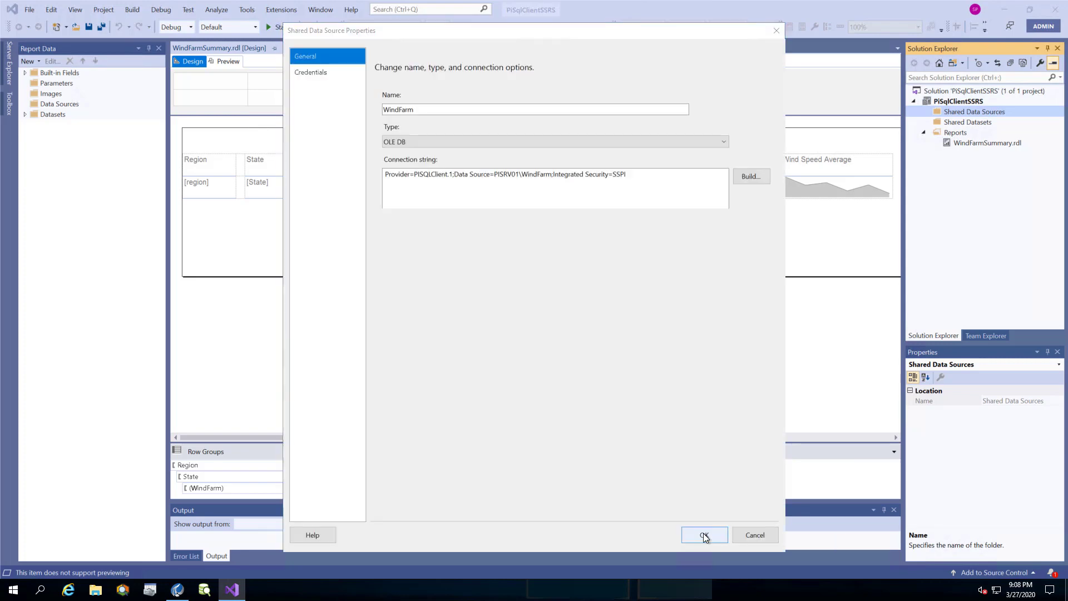
{"action": "left_click", "coordinate": [923, 112]}
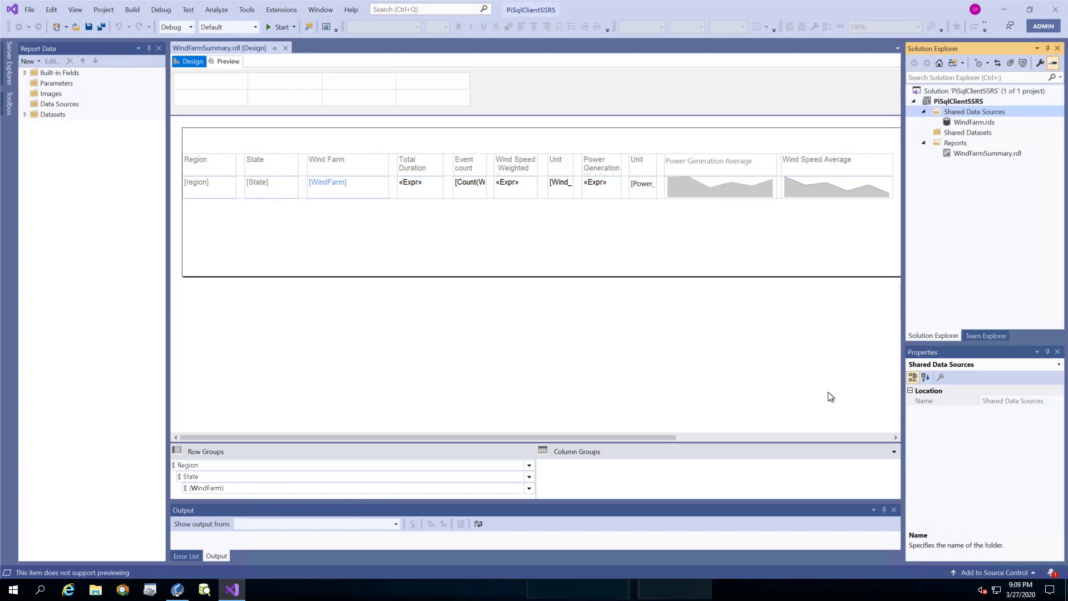
Add a new shared dataset and name it WindFarmSummary.
{"action": "left_click", "coordinate": [831, 397]}
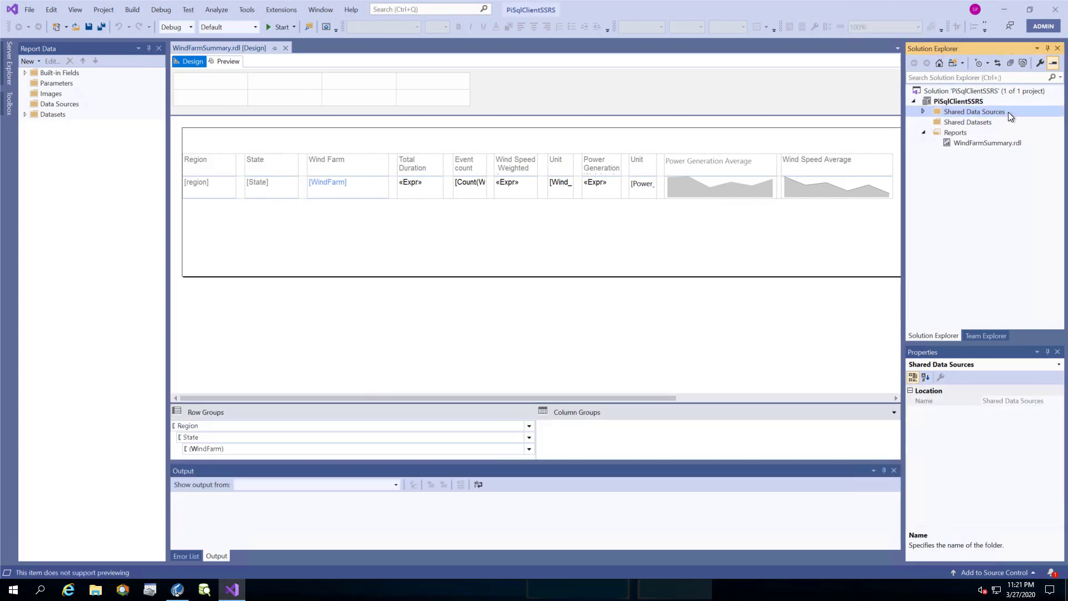
{"action": "left_click", "coordinate": [1009, 123]}
{"action": "right_click", "coordinate": [1008, 123]}
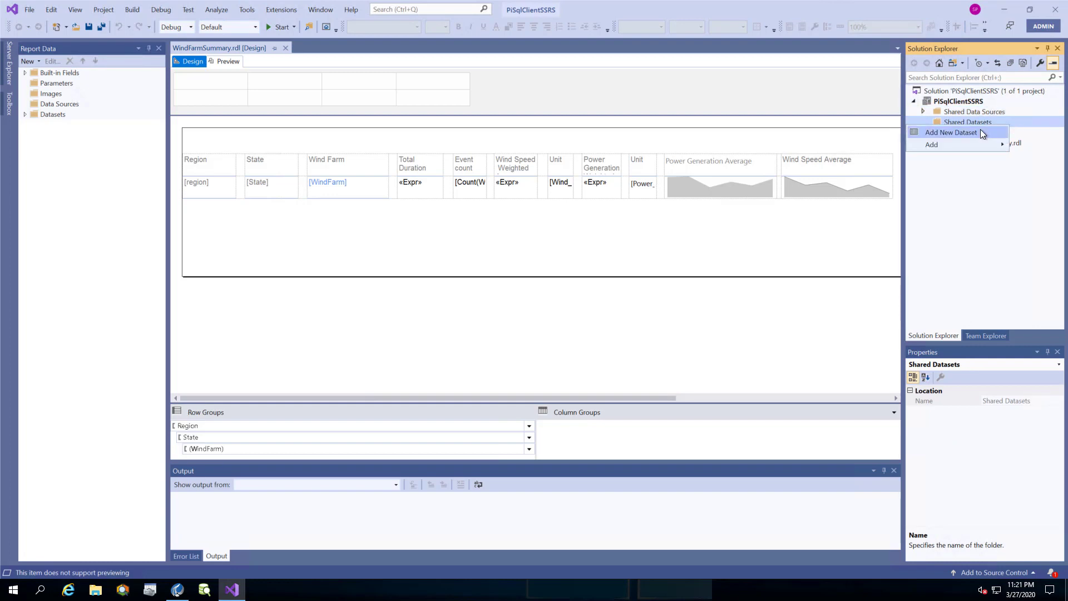
{"action": "left_click", "coordinate": [979, 131]}
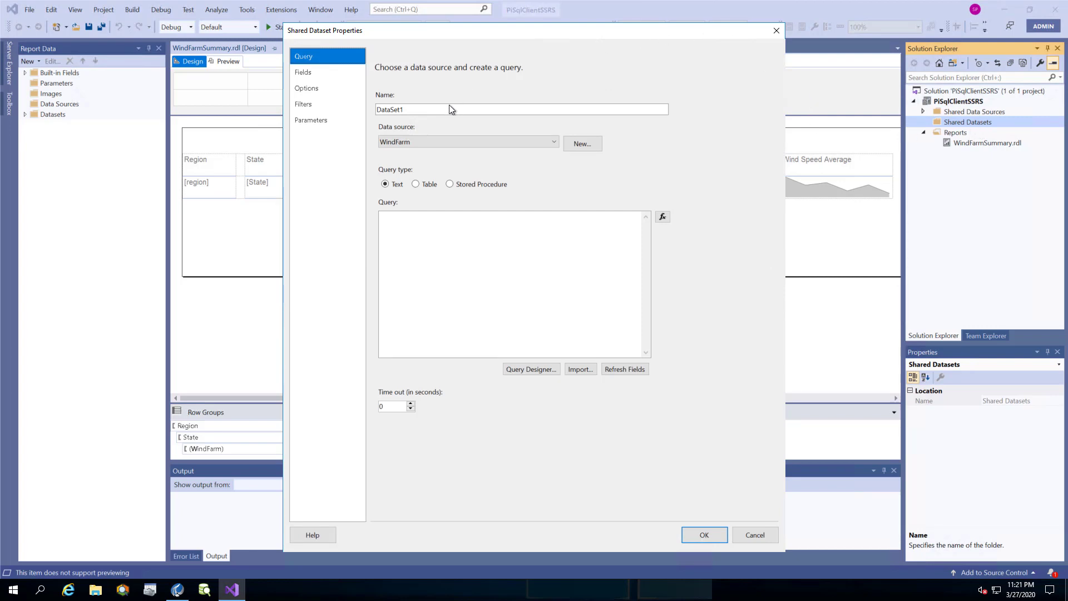
{"action": "left_click_drag", "start_coordinate": [451, 109], "coordinate": [375, 109]}
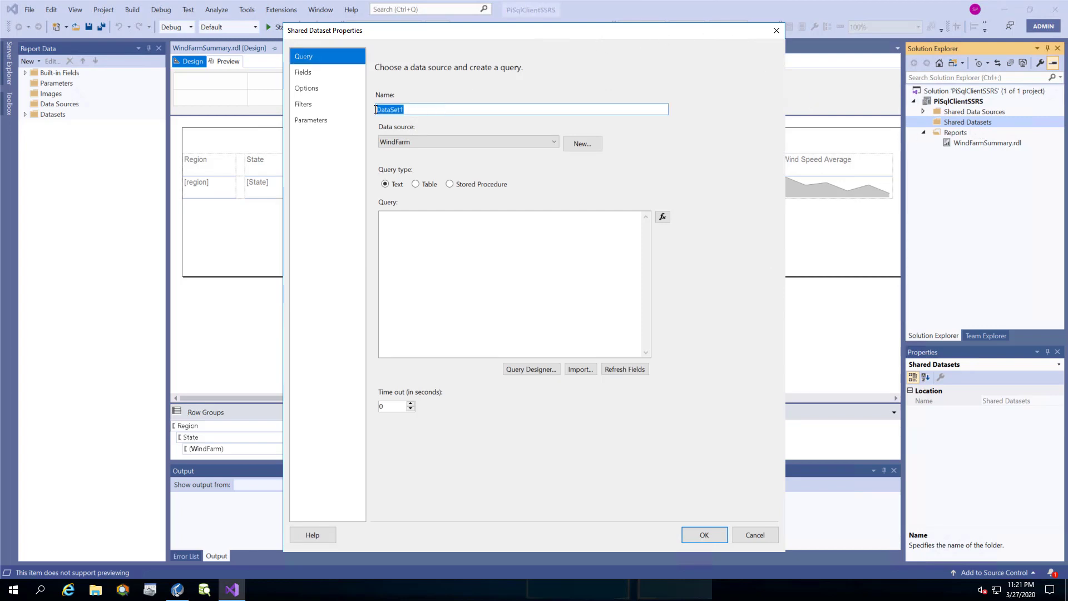
{"action": "type", "text": "WindFarmSummary"}
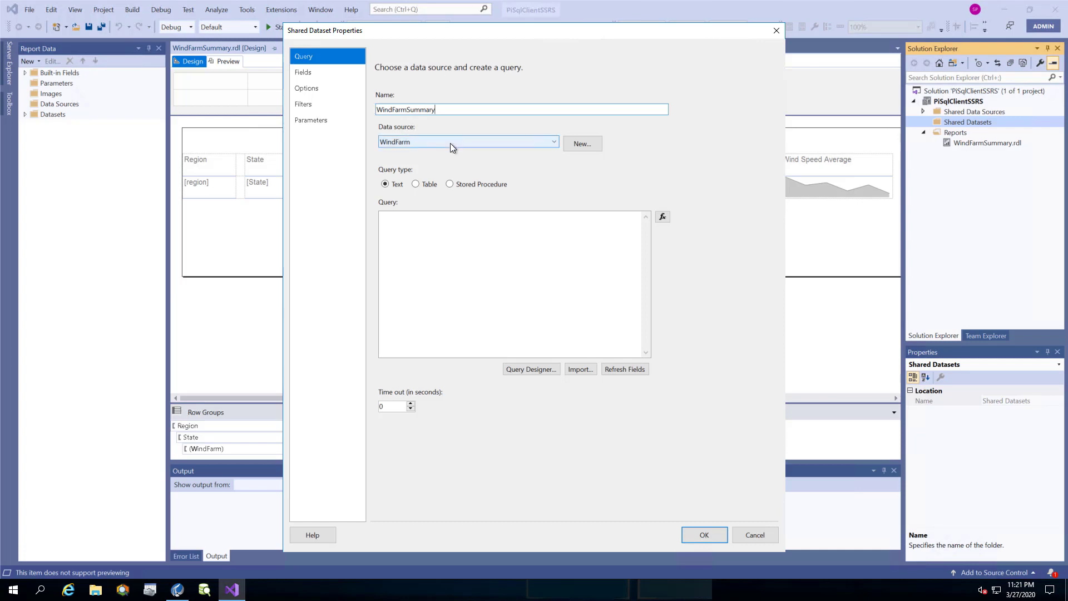
Copy the wind-farm query from PI SQL Commander Lite for the dataset.
{"action": "left_click", "coordinate": [418, 223]}
{"action": "left_click", "coordinate": [177, 589]}
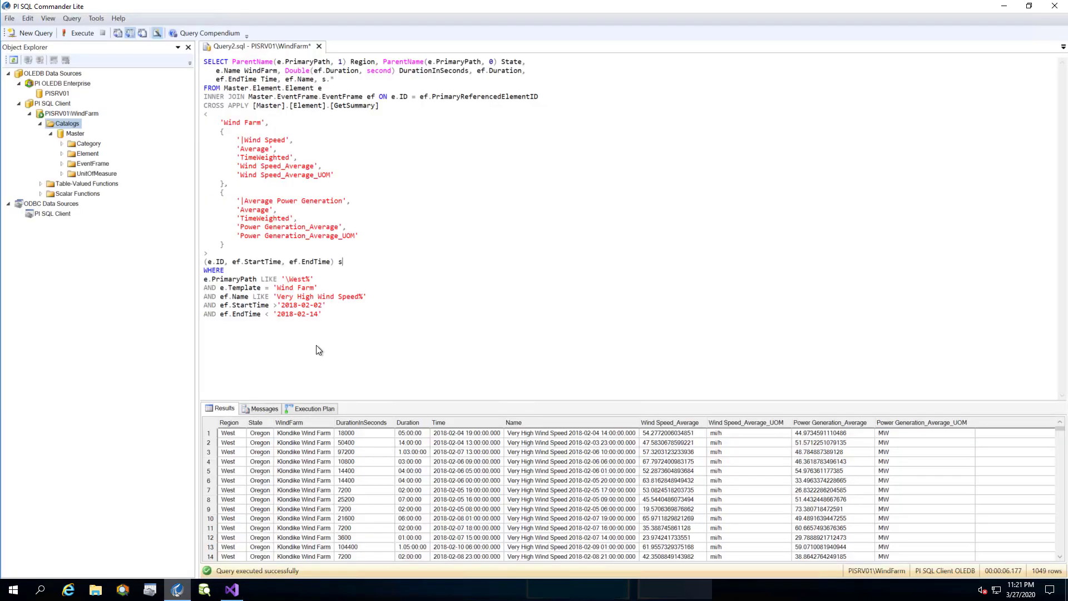
{"action": "left_click_drag", "start_coordinate": [353, 322], "coordinate": [155, 7]}
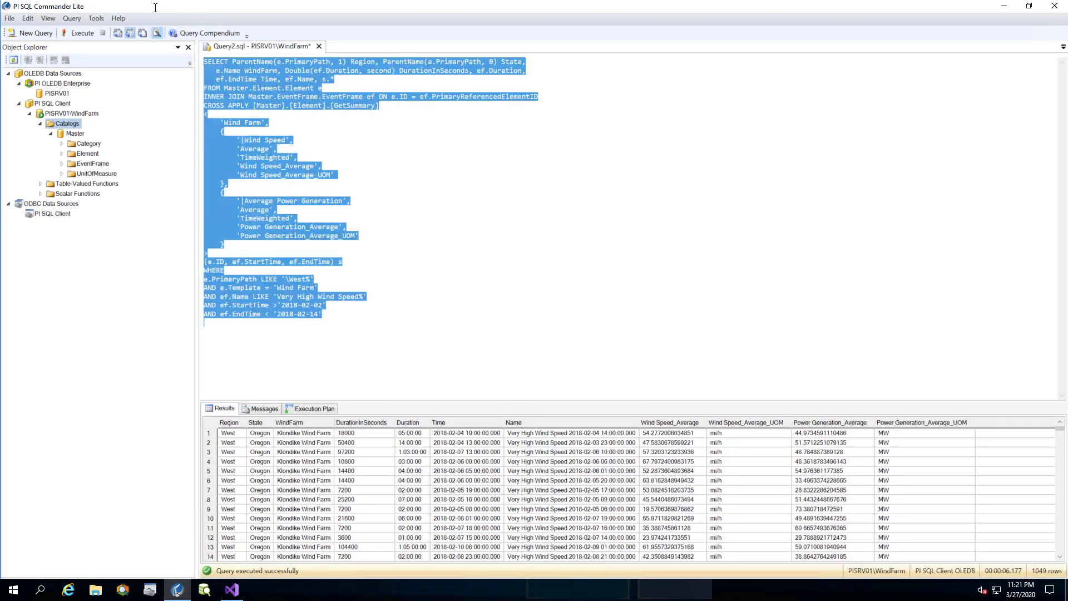
{"action": "left_click", "coordinate": [1005, 6]}
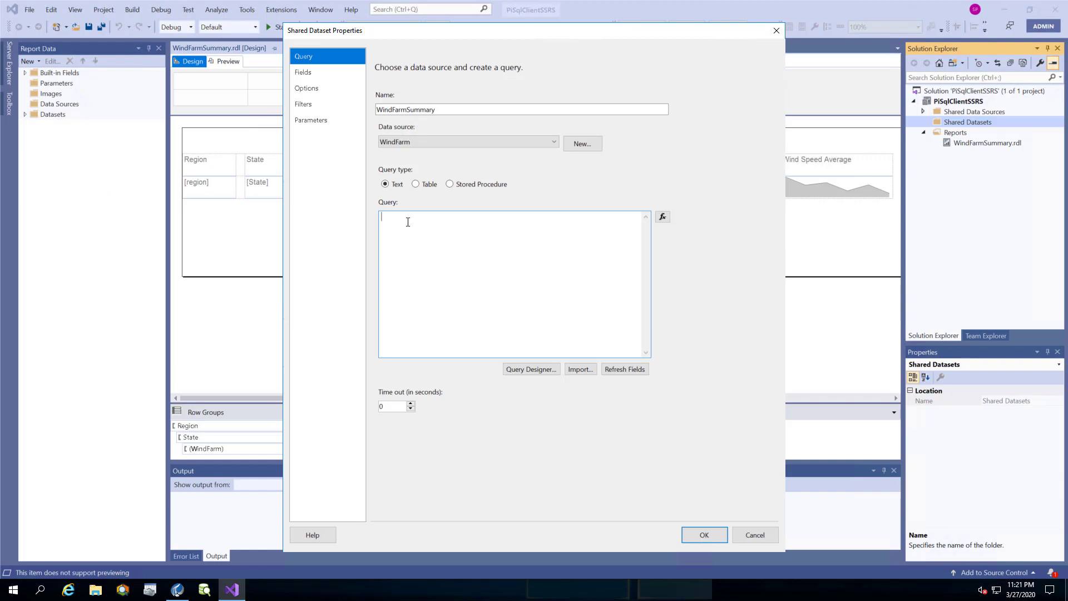
Paste the wind-farm query, refresh to get its 11 fields, and save the WindFarmSummary dataset.
{"action": "key", "text": "ctrl+v"}
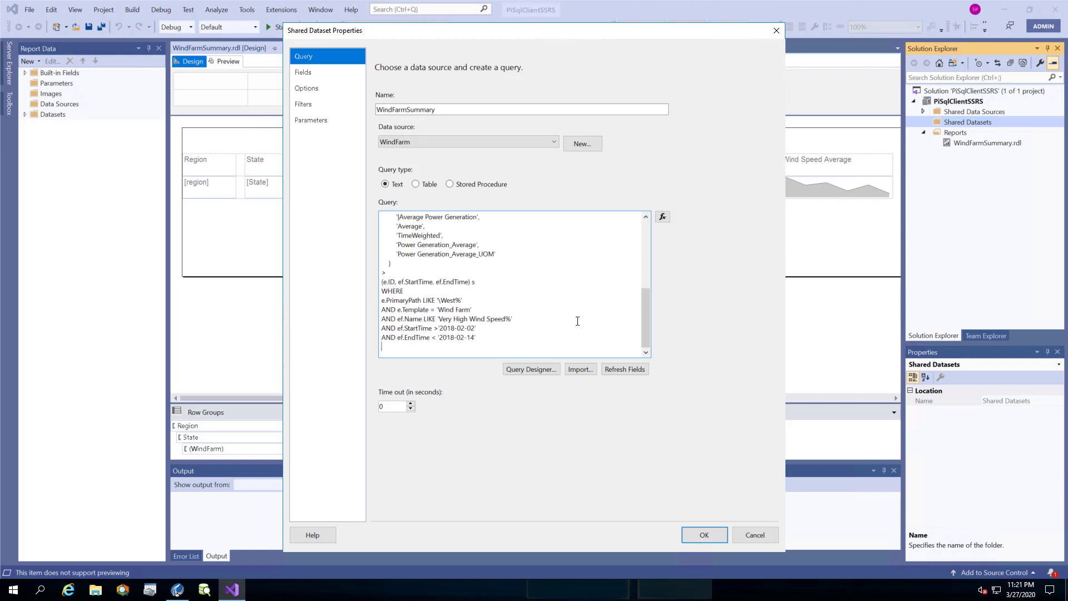
{"action": "left_click", "coordinate": [632, 370]}
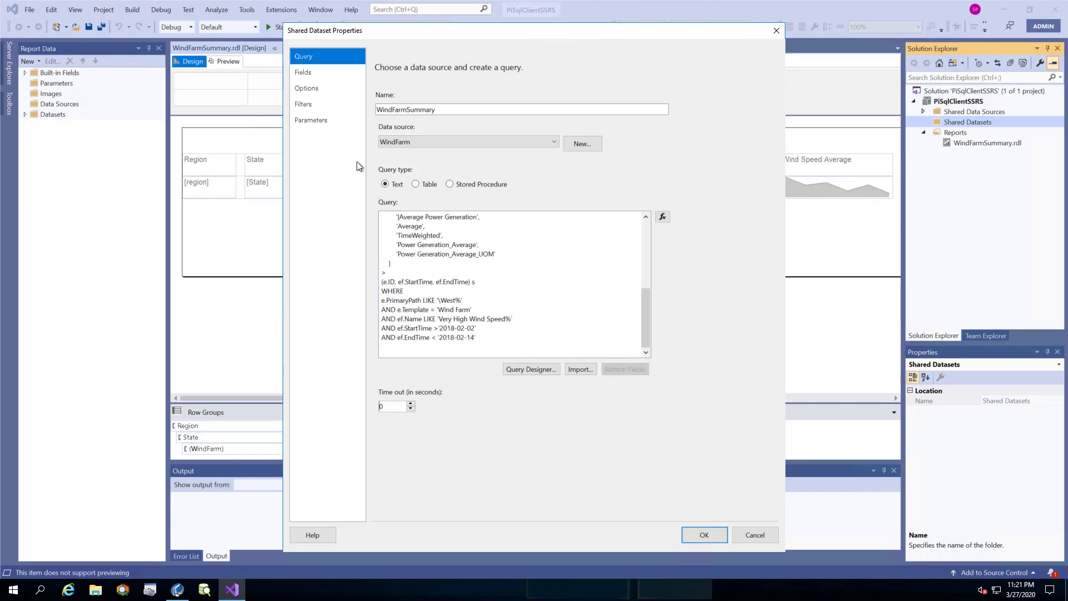
{"action": "left_click", "coordinate": [310, 72]}
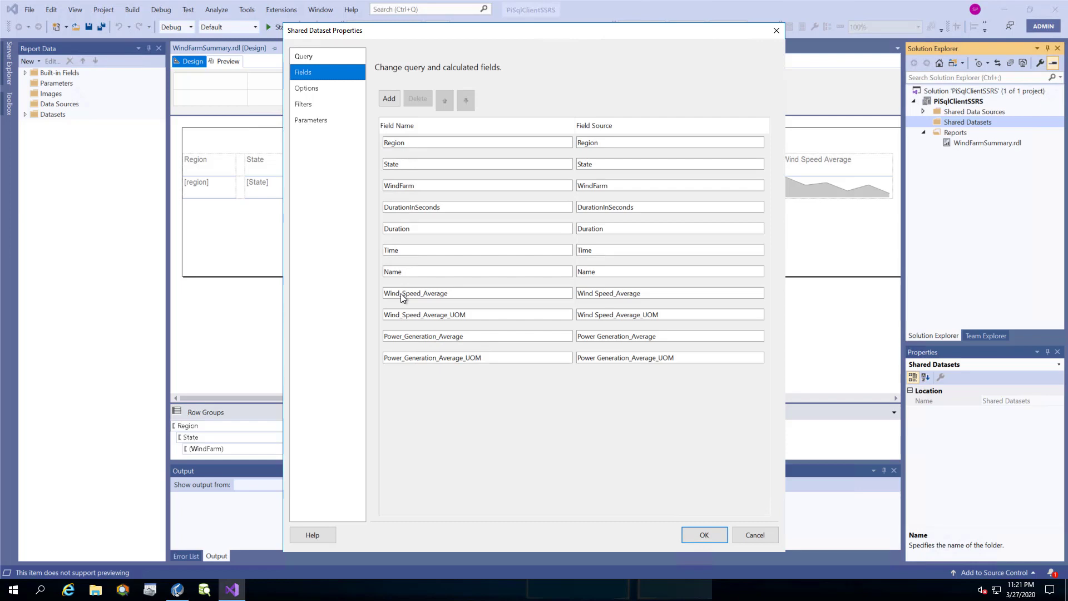
{"action": "left_click", "coordinate": [332, 55]}
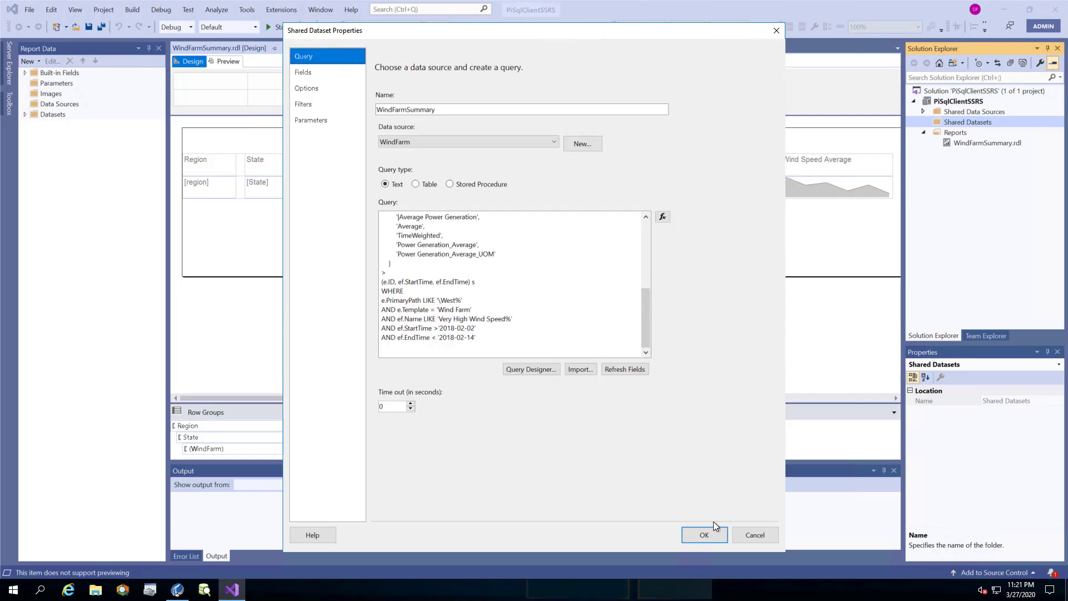
{"action": "left_click", "coordinate": [704, 534]}
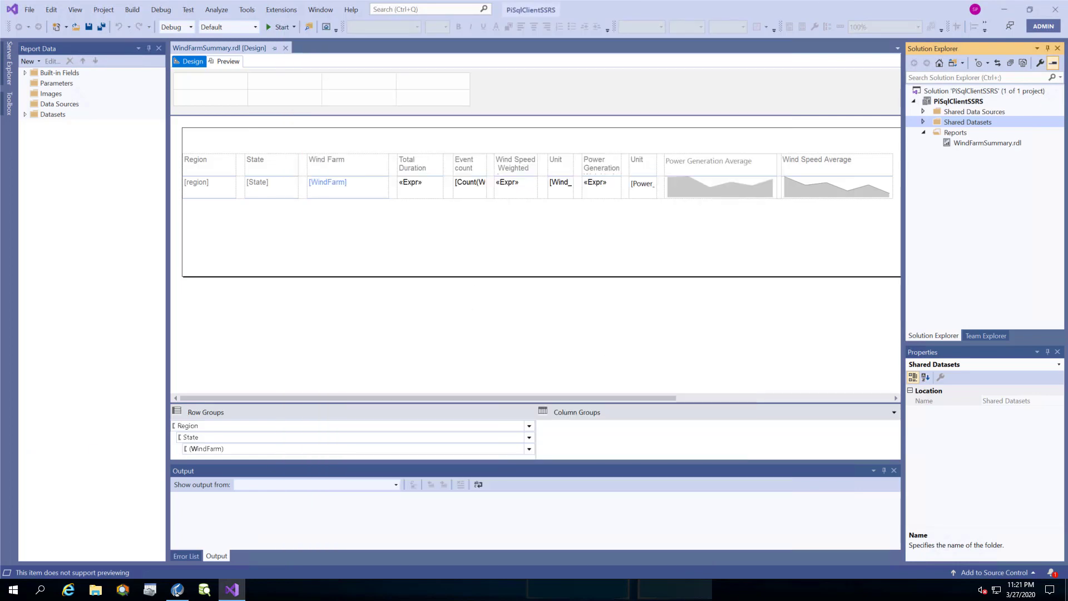
Open WindFarmSummary.rdl, preview both pages of the report, then go back to Design view.
{"action": "double_click", "coordinate": [967, 142]}
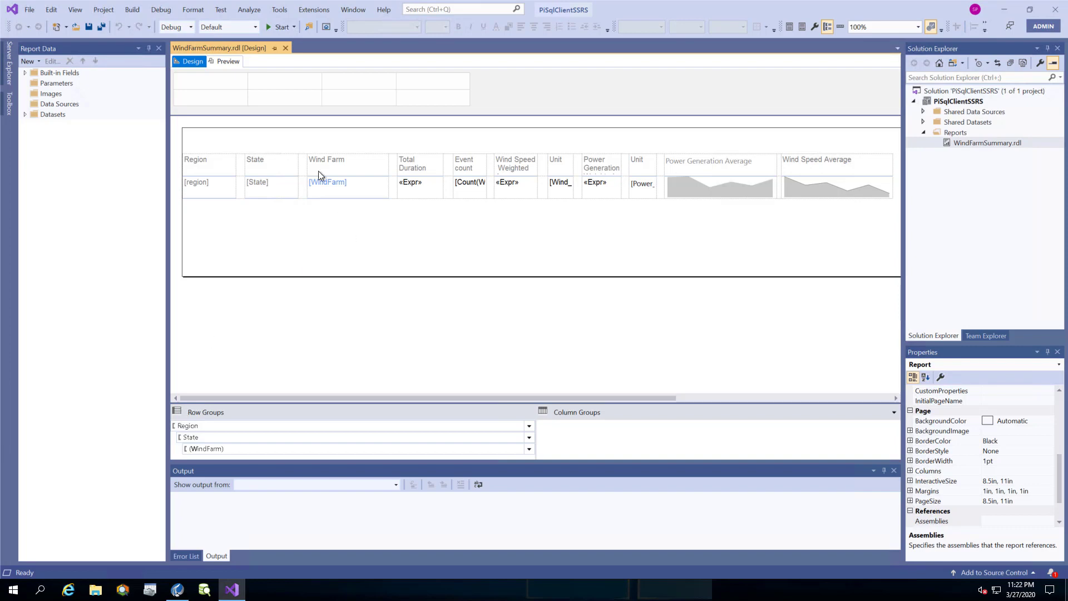
{"action": "left_click", "coordinate": [229, 62]}
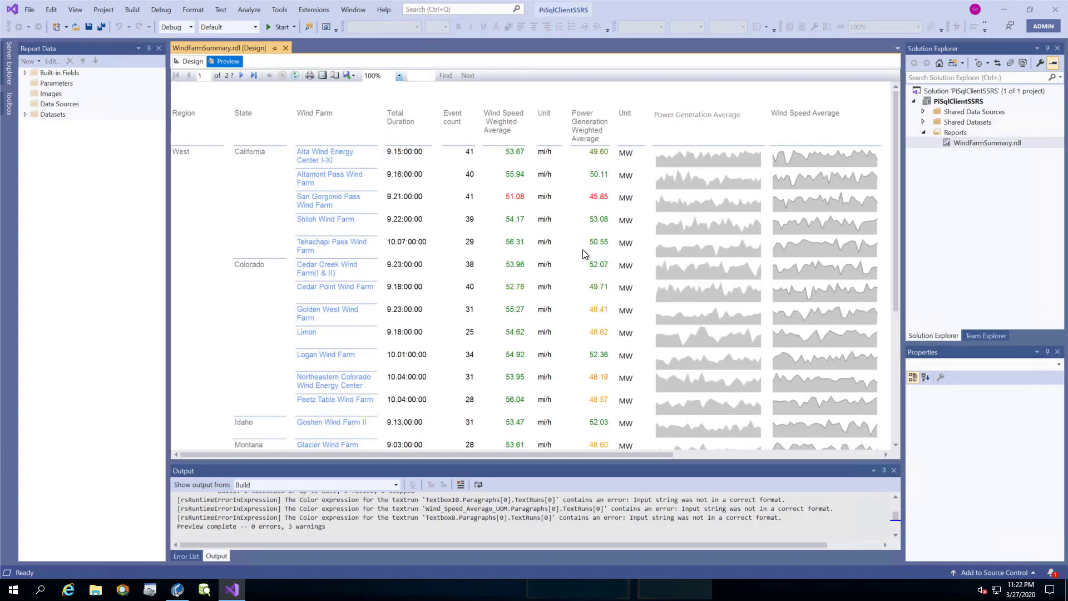
{"action": "scroll", "coordinate": [573, 257], "scroll_direction": "down", "scroll_amount": 6}
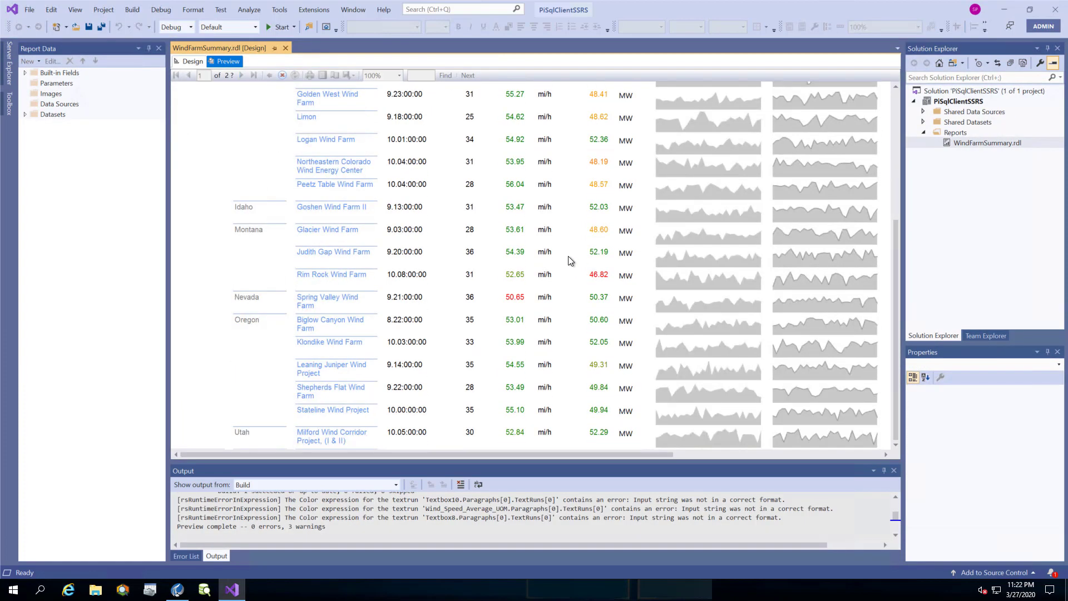
{"action": "scroll", "coordinate": [570, 261], "scroll_direction": "down", "scroll_amount": 3}
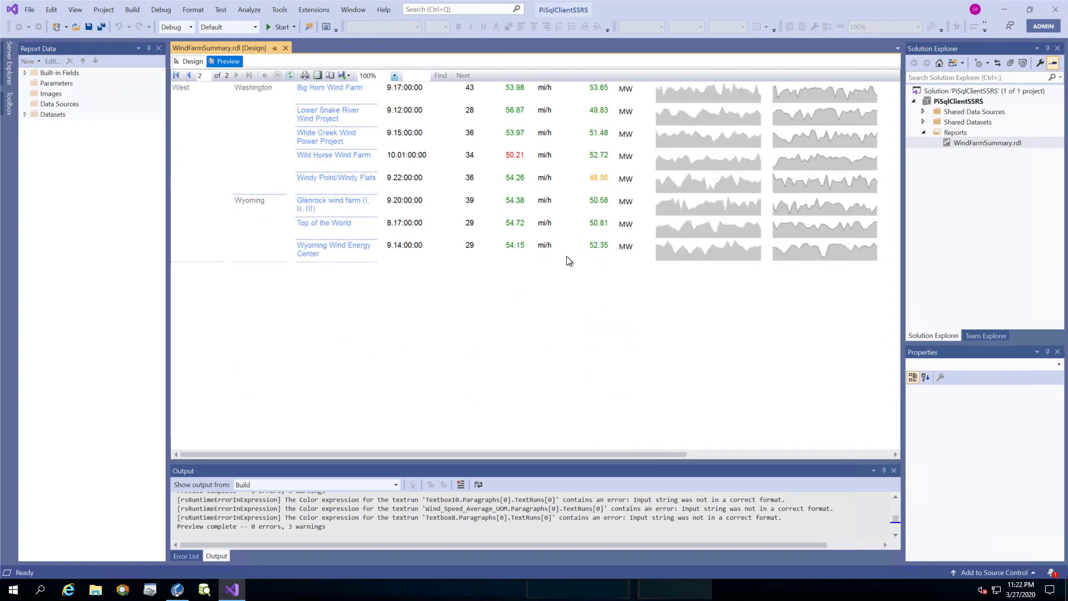
{"action": "scroll", "coordinate": [566, 256], "scroll_direction": "up", "scroll_amount": 2}
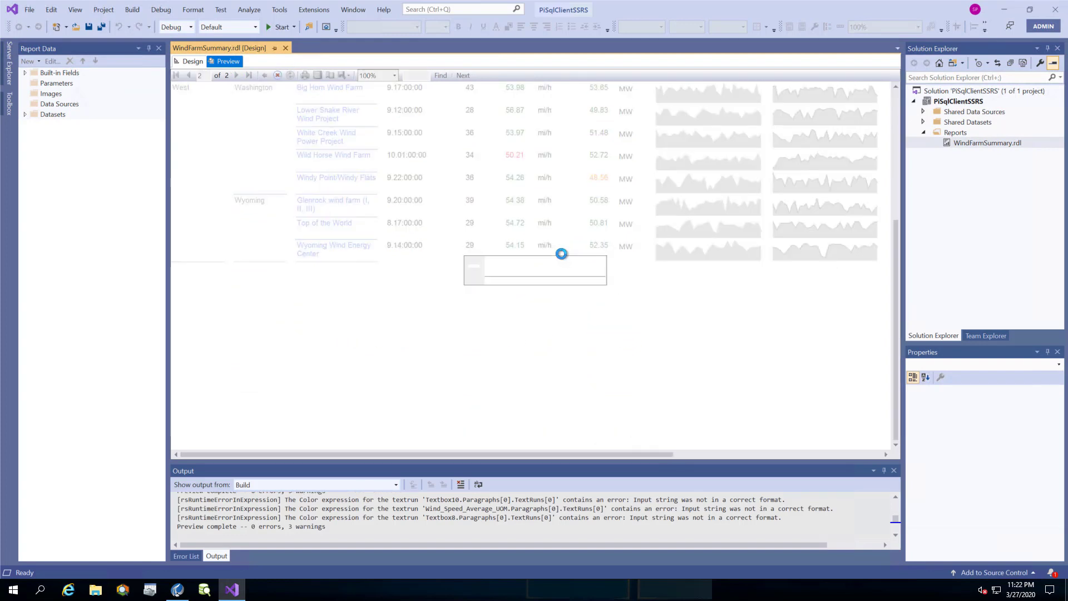
{"action": "scroll", "coordinate": [544, 273], "scroll_direction": "up", "scroll_amount": 3}
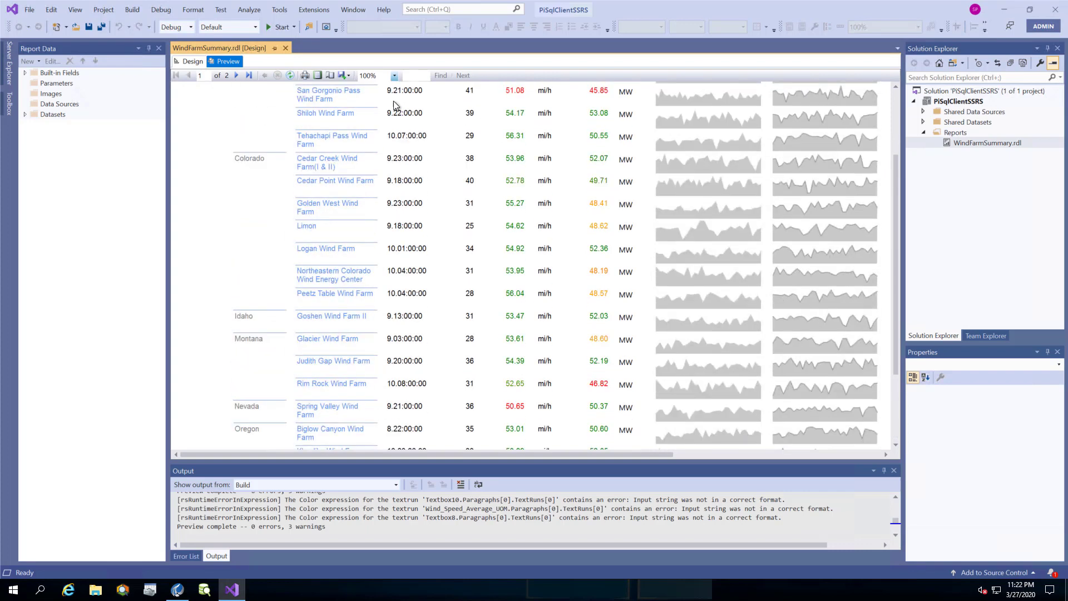
{"action": "left_click", "coordinate": [196, 63]}
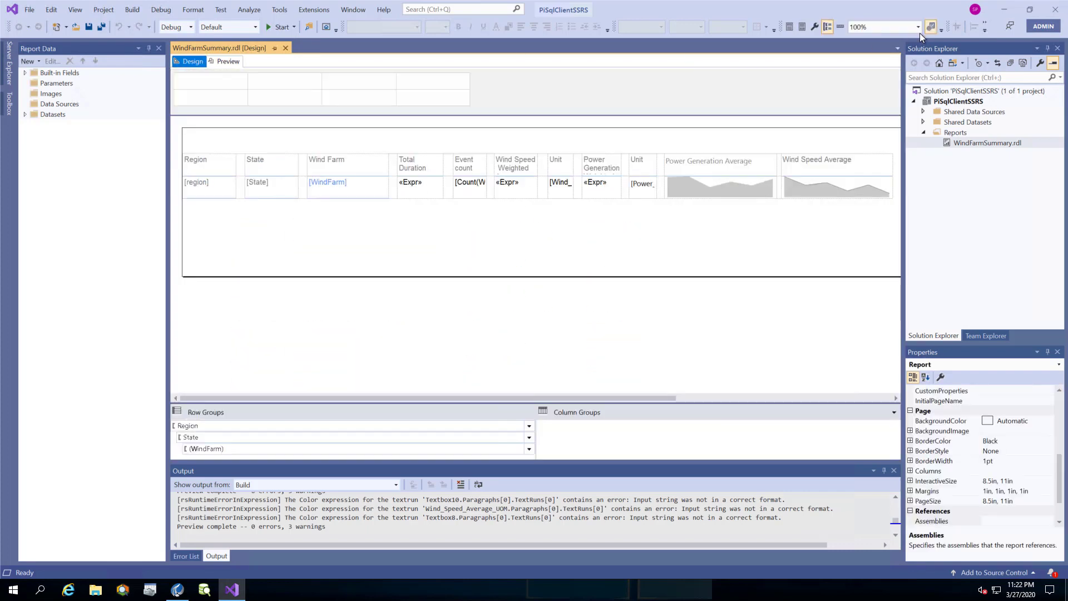
Start a new report in the Report Wizard on the shared WindFarm data source, then switch to PI SQL Commander Lite.
{"action": "right_click", "coordinate": [957, 134]}
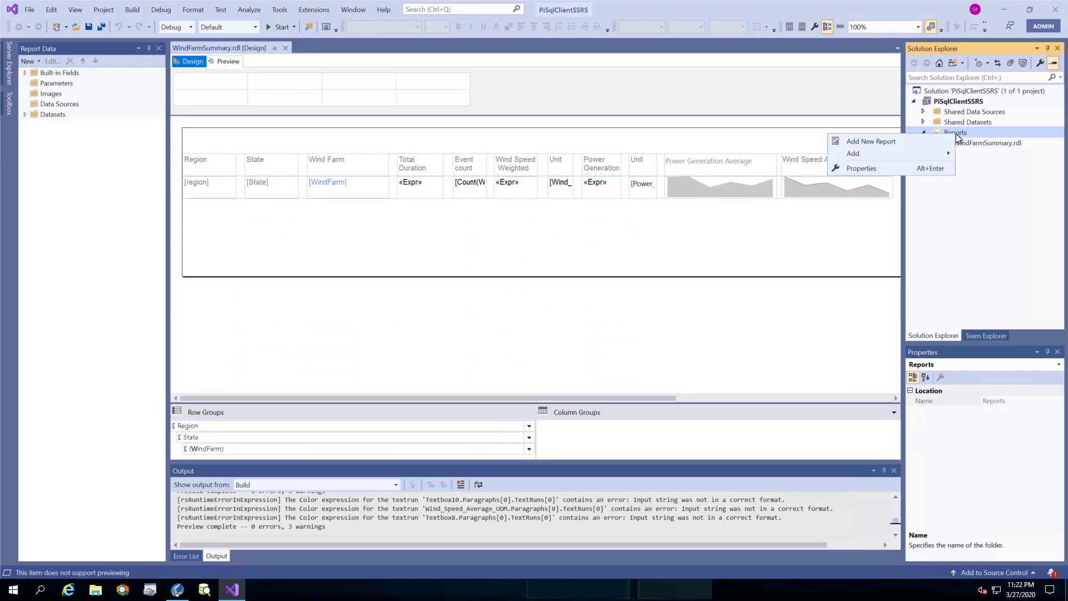
{"action": "left_click", "coordinate": [929, 142]}
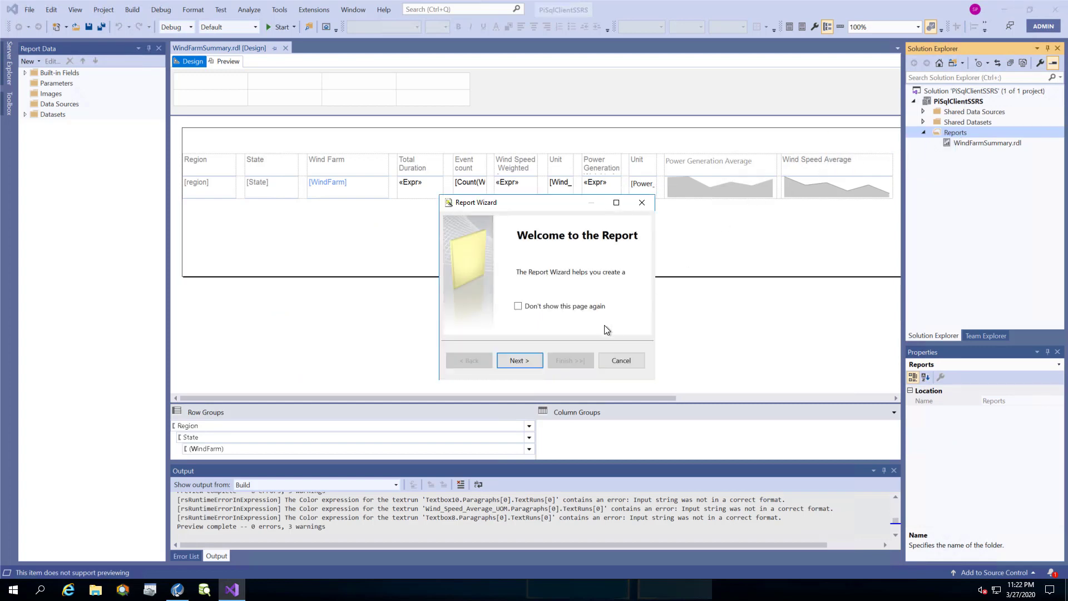
{"action": "left_click", "coordinate": [519, 361]}
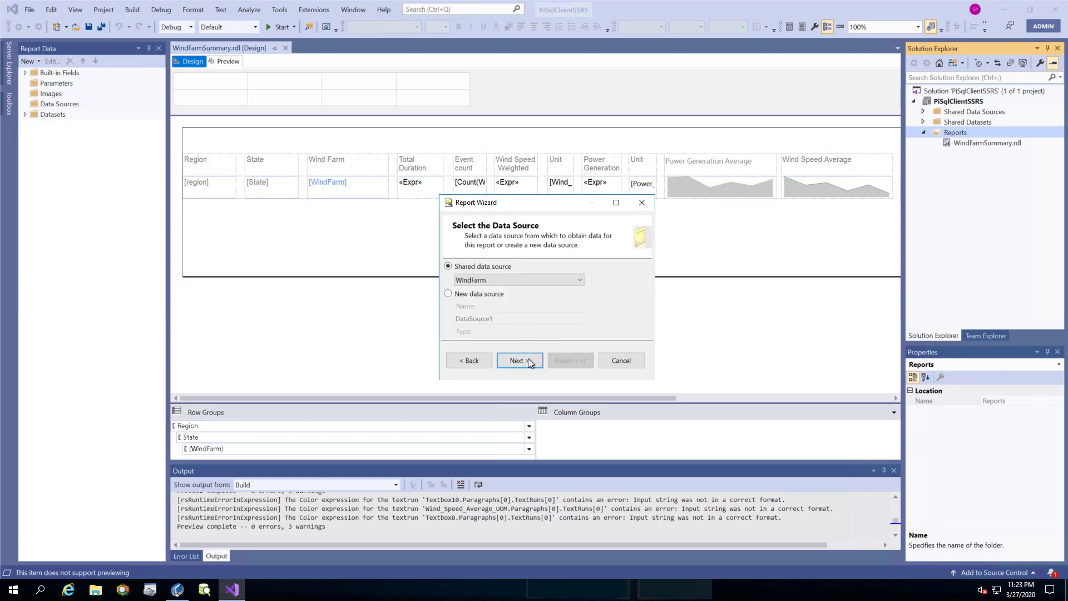
{"action": "left_click", "coordinate": [529, 362]}
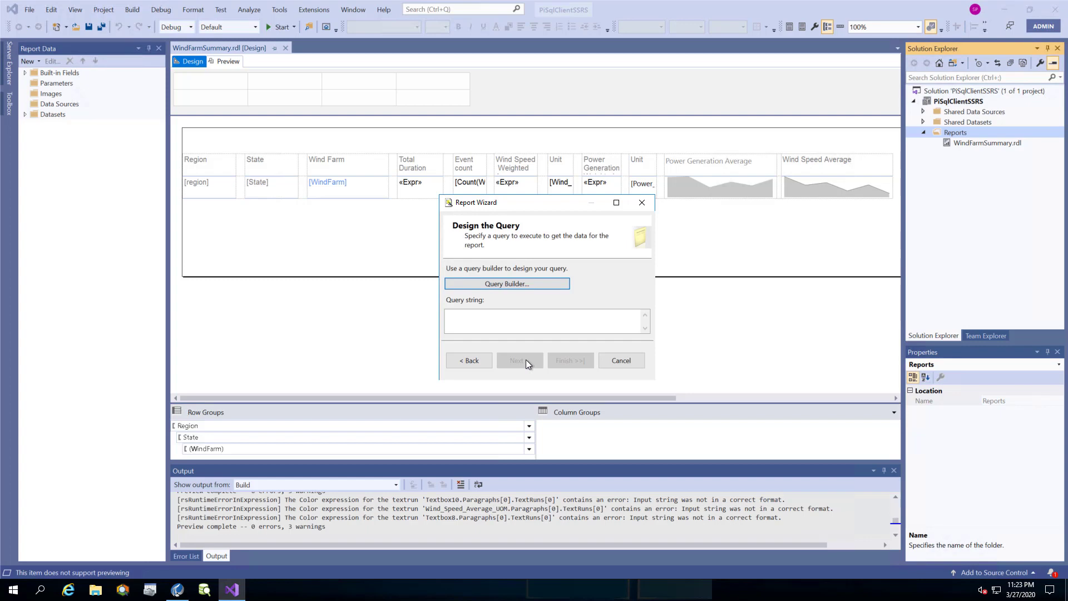
{"action": "left_click", "coordinate": [178, 589]}
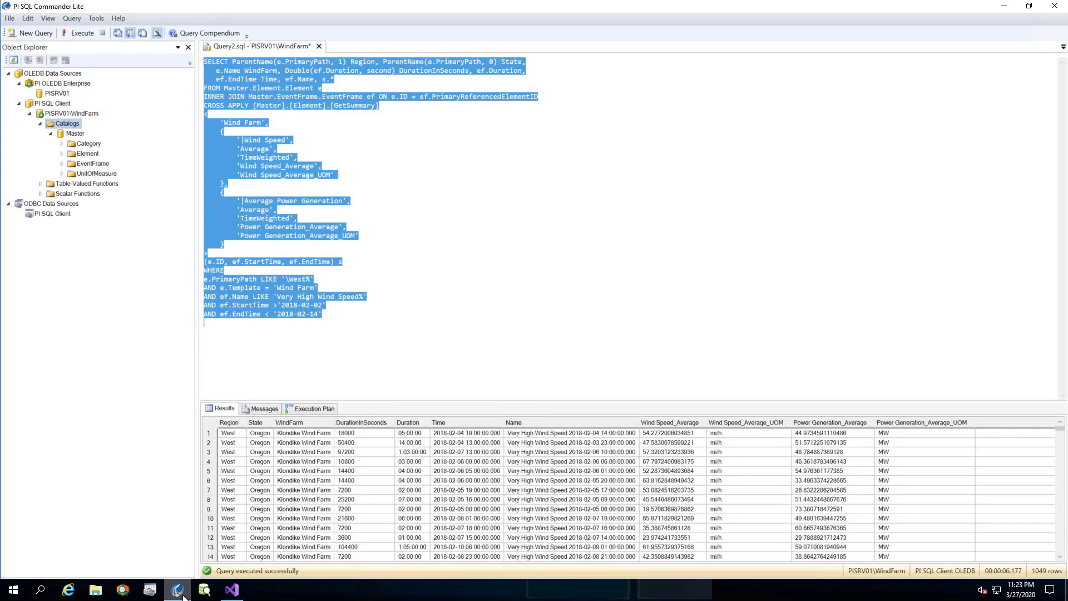
Add 'AND e.Name = ?' to the query, test it with Limon (25 rows), and select the query.
{"action": "left_click", "coordinate": [335, 315]}
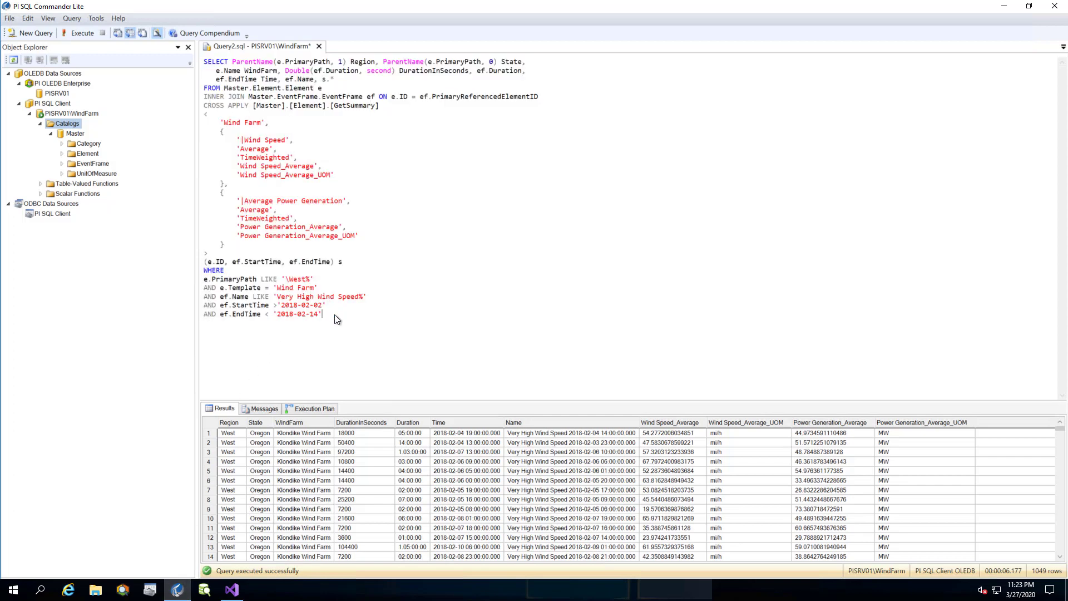
{"action": "type", "text": "AND e.Name = ?"}
{"action": "left_click", "coordinate": [78, 35]}
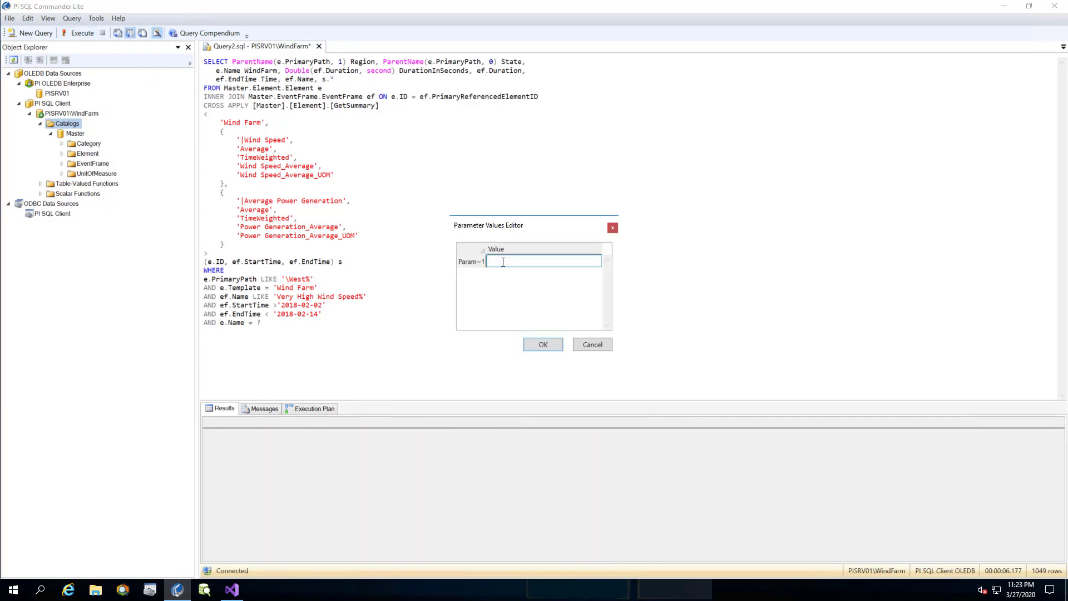
{"action": "type", "text": "Limon"}
{"action": "left_click", "coordinate": [555, 341]}
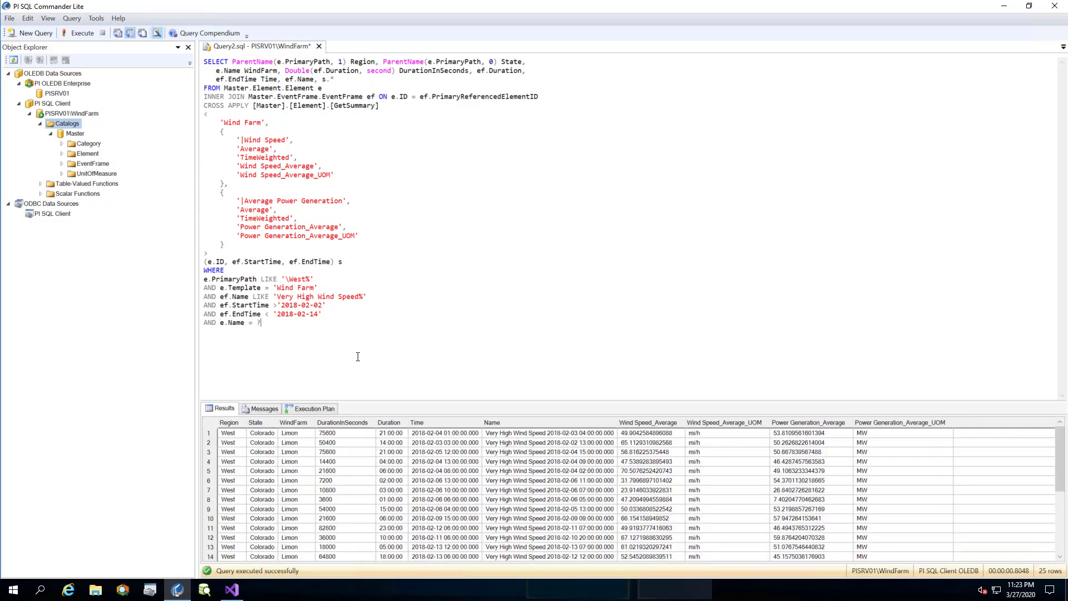
{"action": "key", "text": "Return"}
{"action": "key", "text": "ctrl+a"}
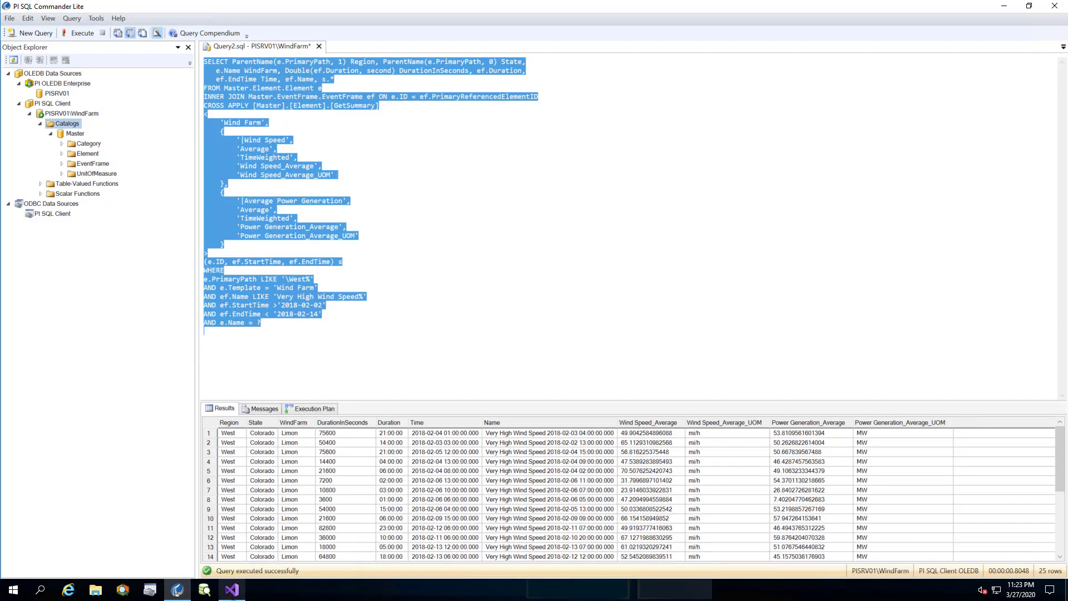
{"action": "left_click", "coordinate": [232, 590]}
Paste the parameterized wind-farm query into the wizard's query string and proceed to the report type.
{"action": "left_click", "coordinate": [512, 320]}
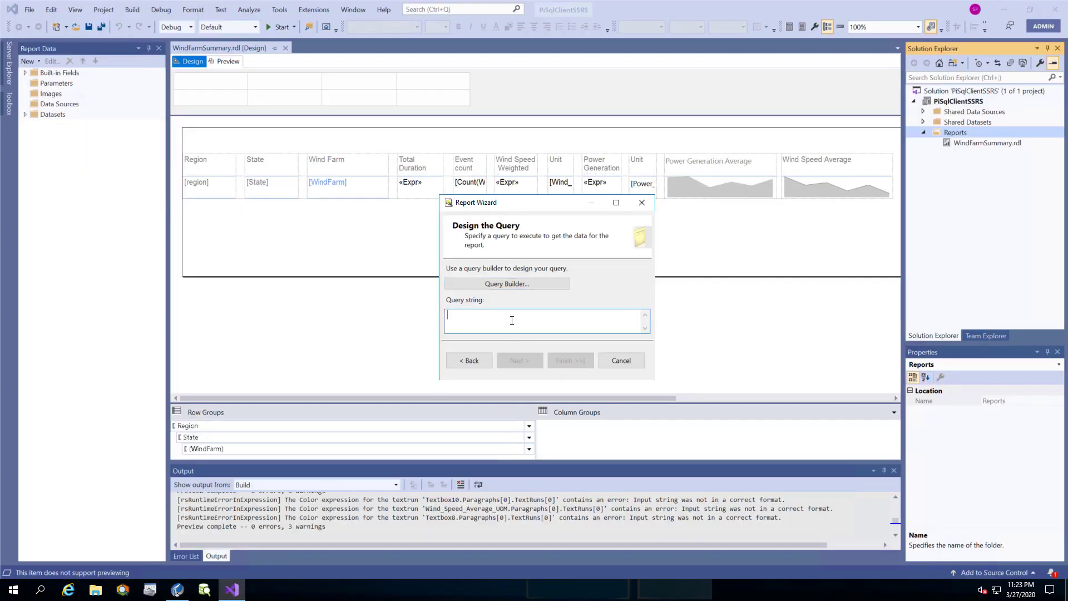
{"action": "key", "text": "ctrl+v"}
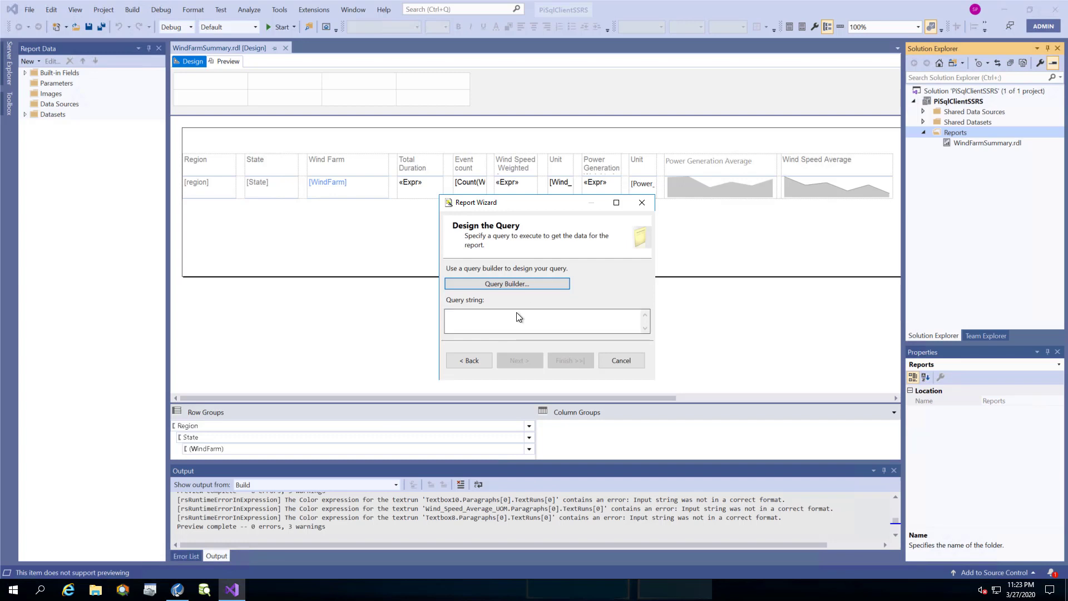
{"action": "left_click", "coordinate": [511, 319]}
{"action": "key", "text": "ctrl+v"}
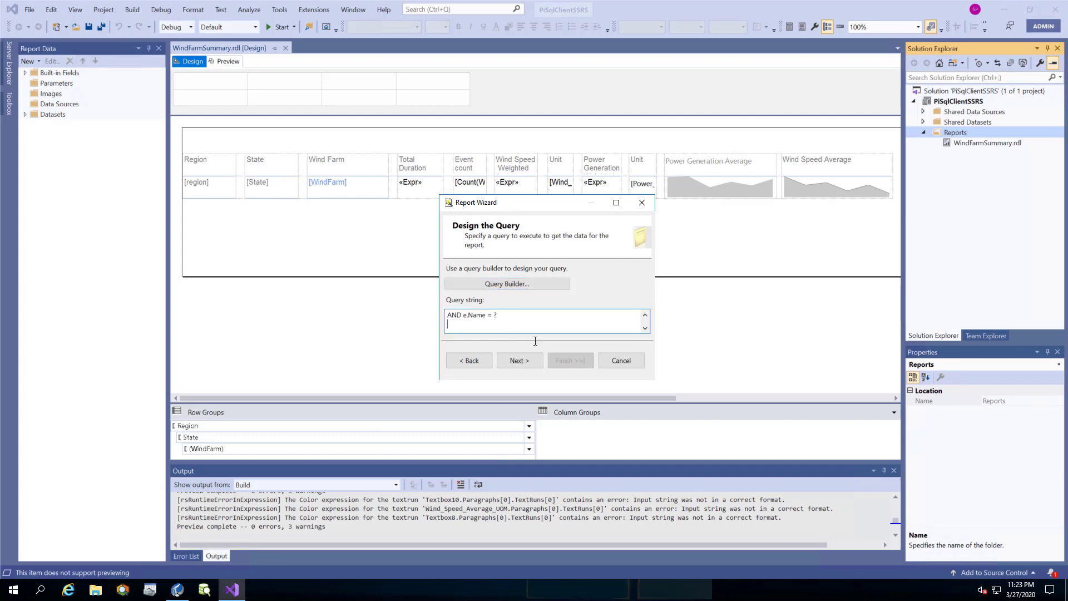
{"action": "left_click", "coordinate": [528, 359]}
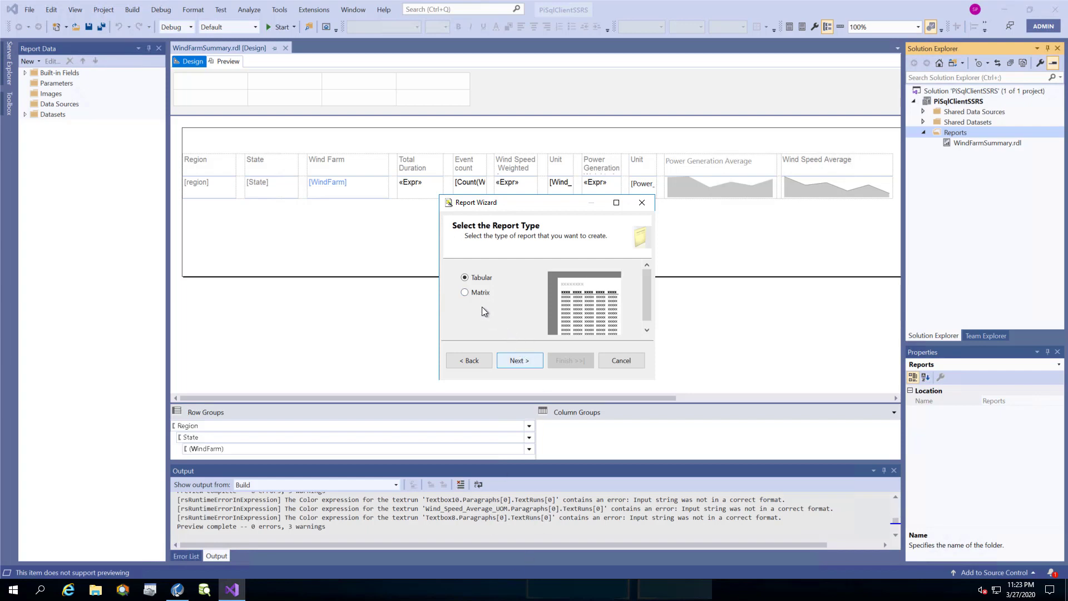
Choose a matrix layout with Region and State as pages, WindFarm as columns, and Name as rows.
{"action": "left_click", "coordinate": [464, 293]}
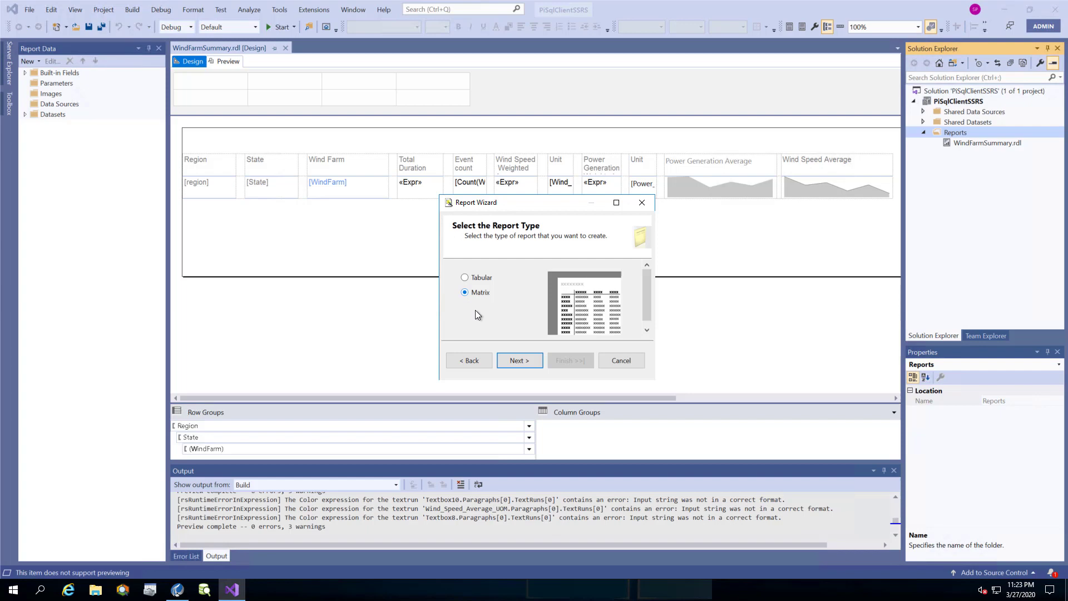
{"action": "left_click", "coordinate": [516, 359]}
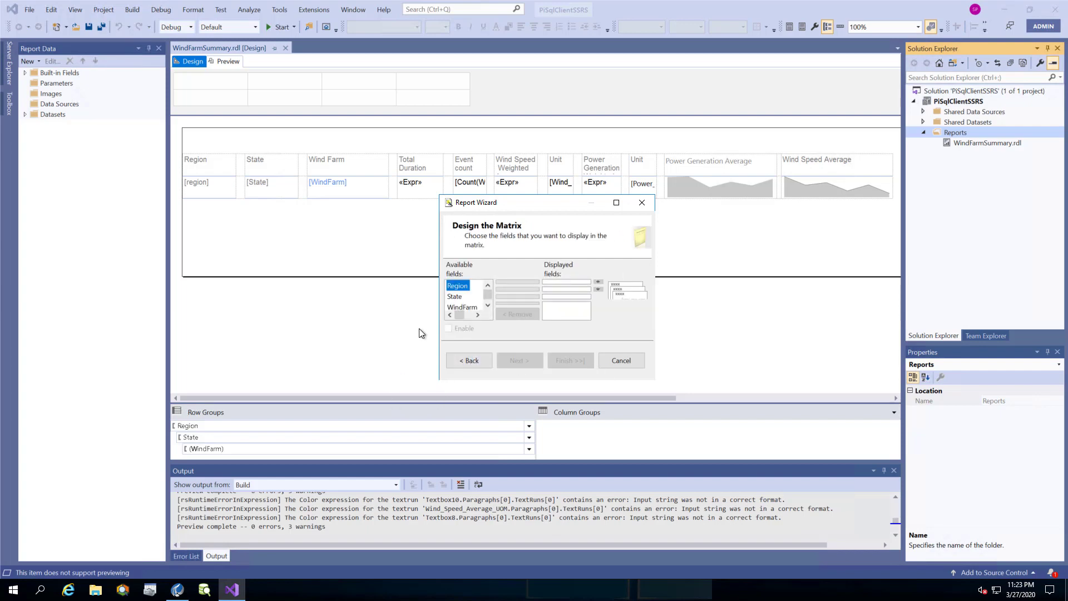
{"action": "left_click_drag", "start_coordinate": [656, 383], "coordinate": [866, 522]}
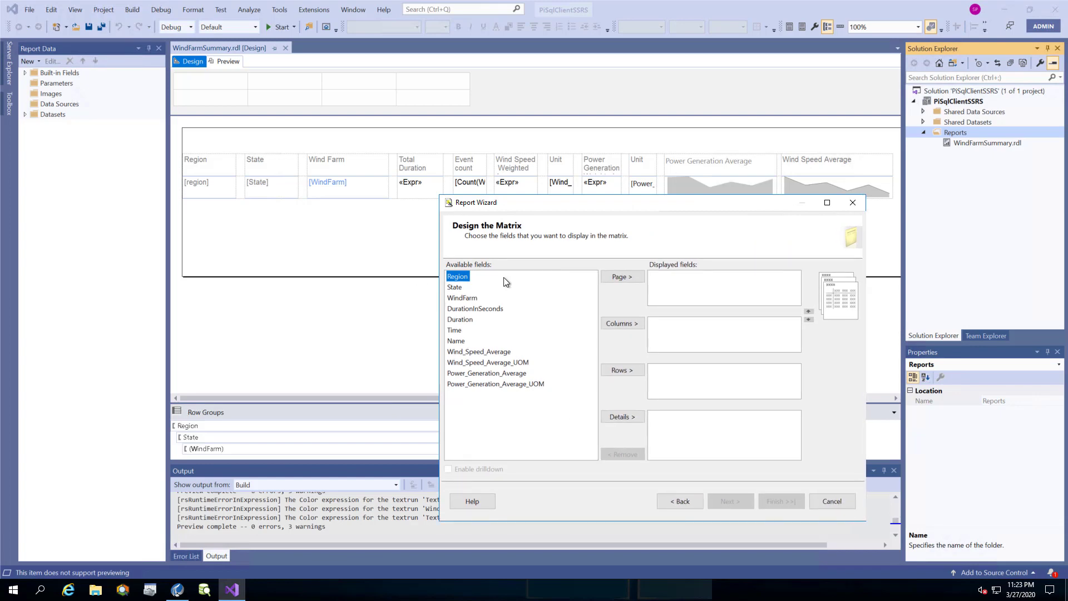
{"action": "left_click", "coordinate": [620, 275]}
{"action": "left_click", "coordinate": [619, 276]}
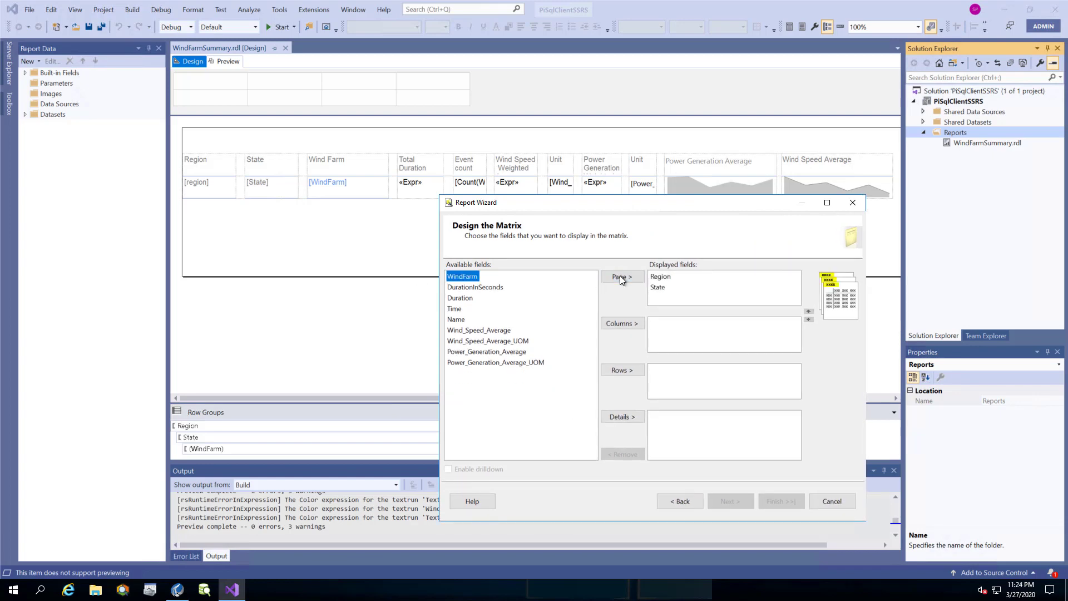
{"action": "left_click", "coordinate": [621, 323]}
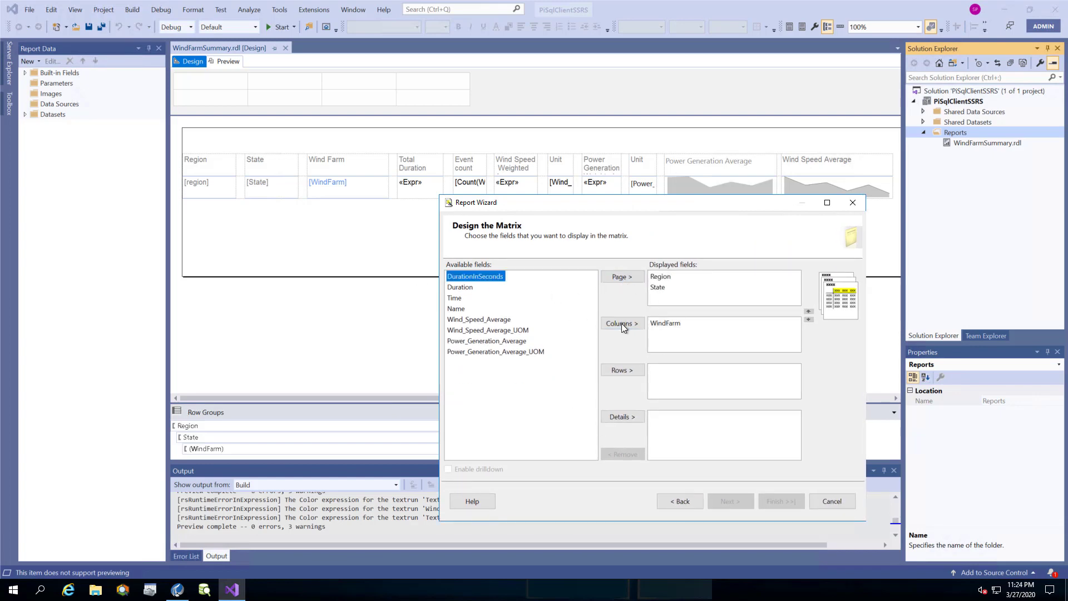
{"action": "left_click", "coordinate": [462, 309]}
{"action": "left_click", "coordinate": [618, 370]}
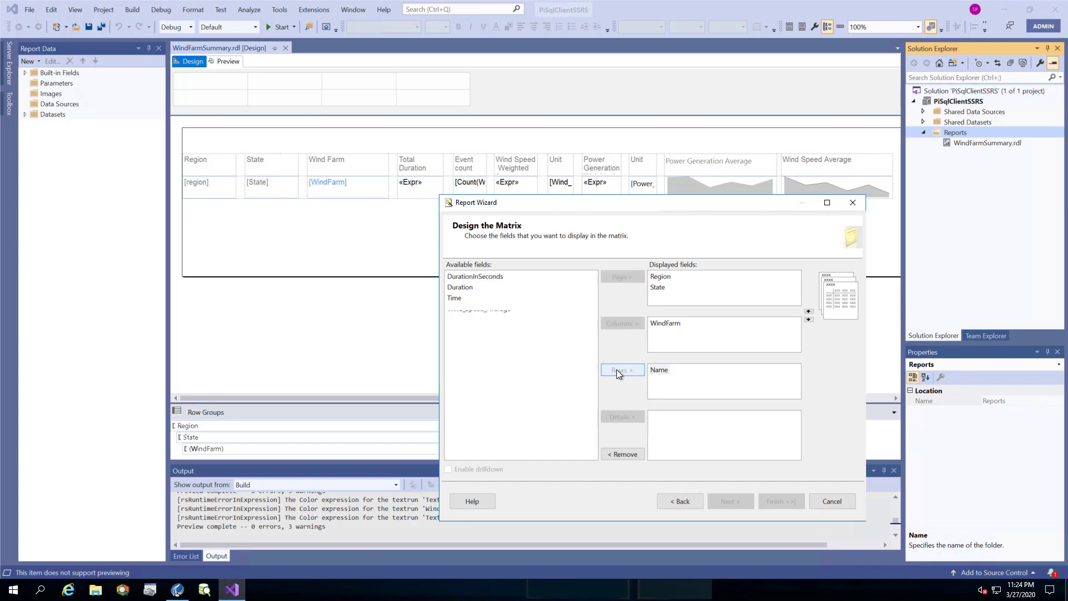
{"action": "left_click", "coordinate": [661, 423]}
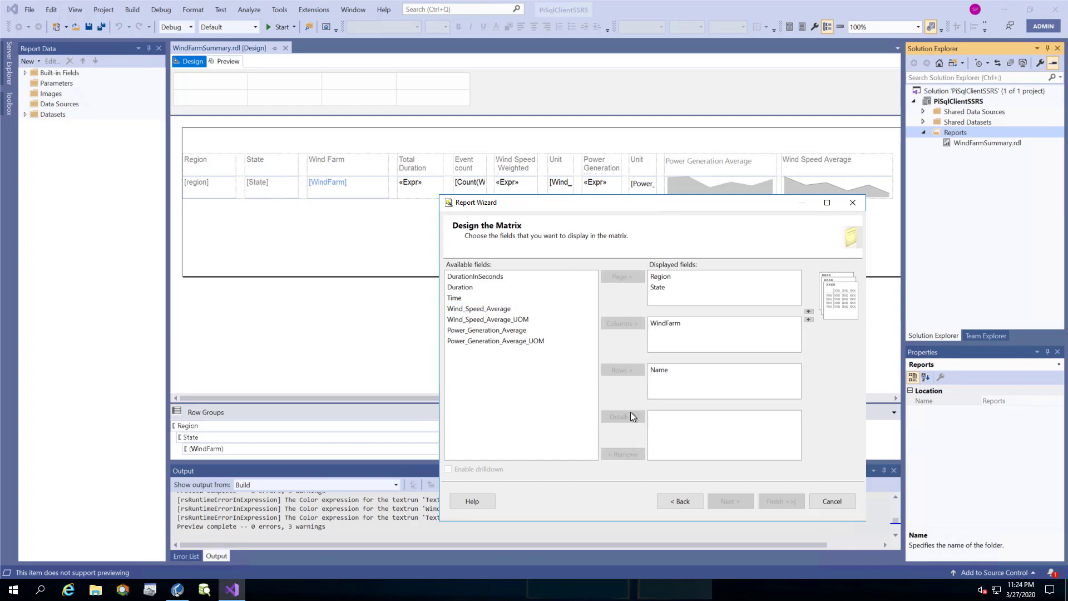
Add Duration, Time, Wind_Speed_Average, Power_Generation_Average and their UOM fields to the matrix details.
{"action": "left_click", "coordinate": [474, 289]}
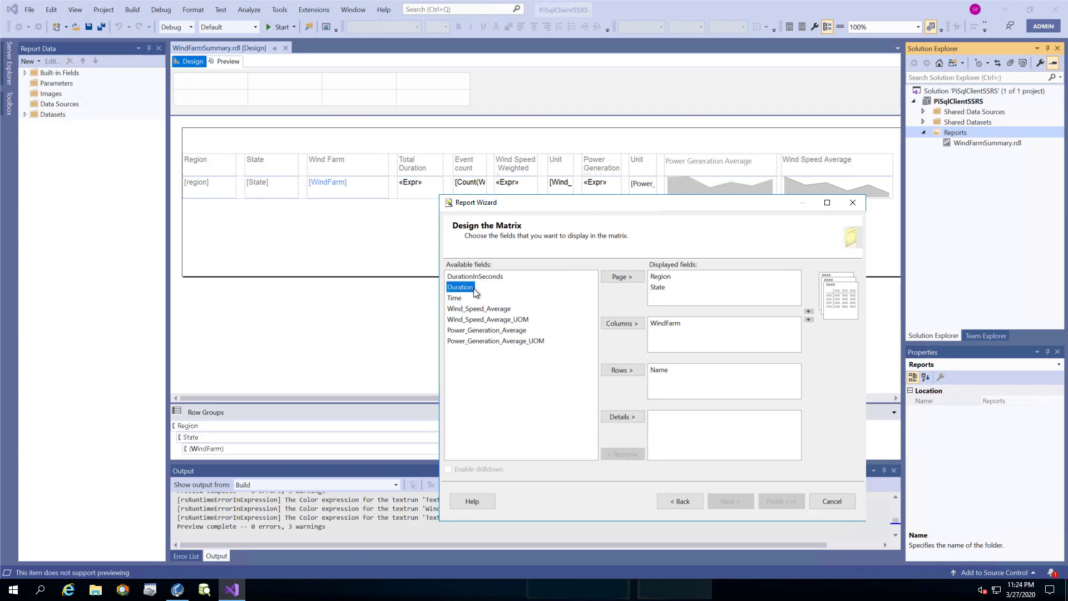
{"action": "left_click", "coordinate": [626, 418]}
{"action": "left_click", "coordinate": [626, 418]}
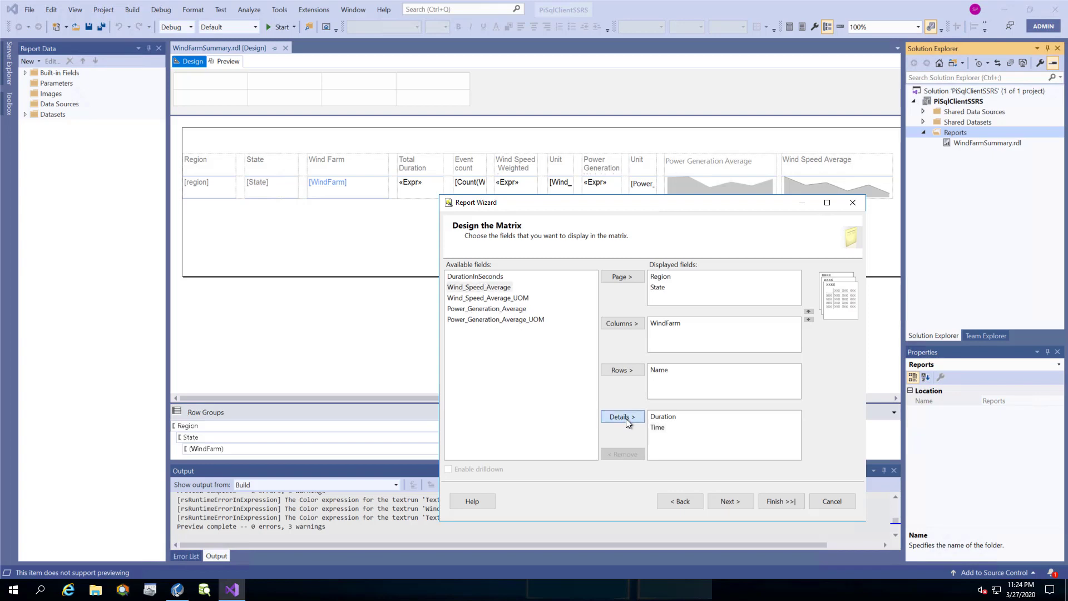
{"action": "left_click", "coordinate": [626, 419]}
{"action": "left_click", "coordinate": [626, 418]}
{"action": "left_click", "coordinate": [625, 418]}
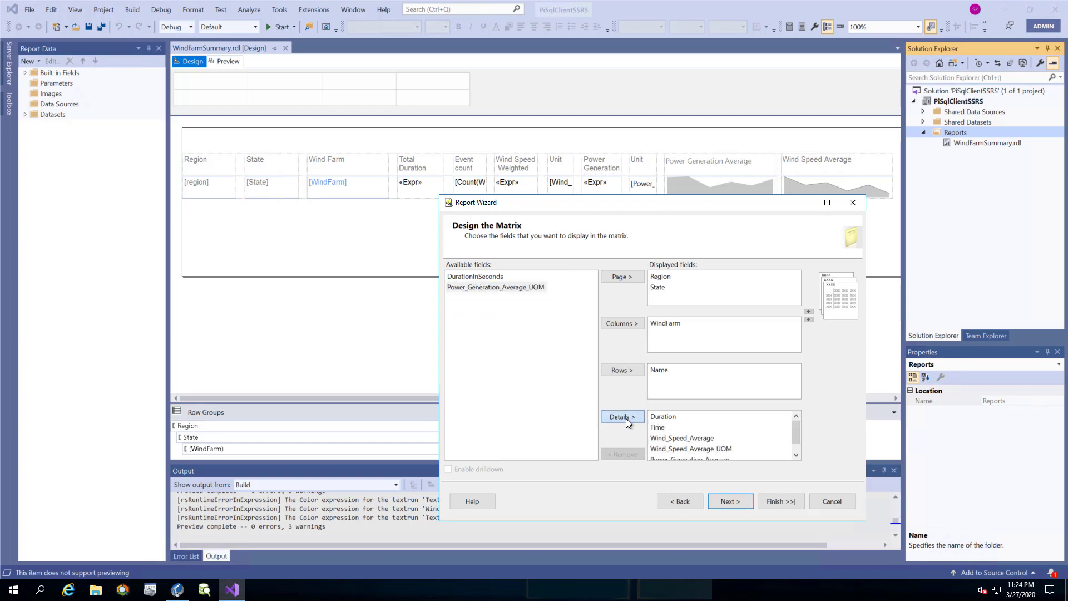
{"action": "left_click", "coordinate": [626, 419]}
{"action": "left_click", "coordinate": [729, 501]}
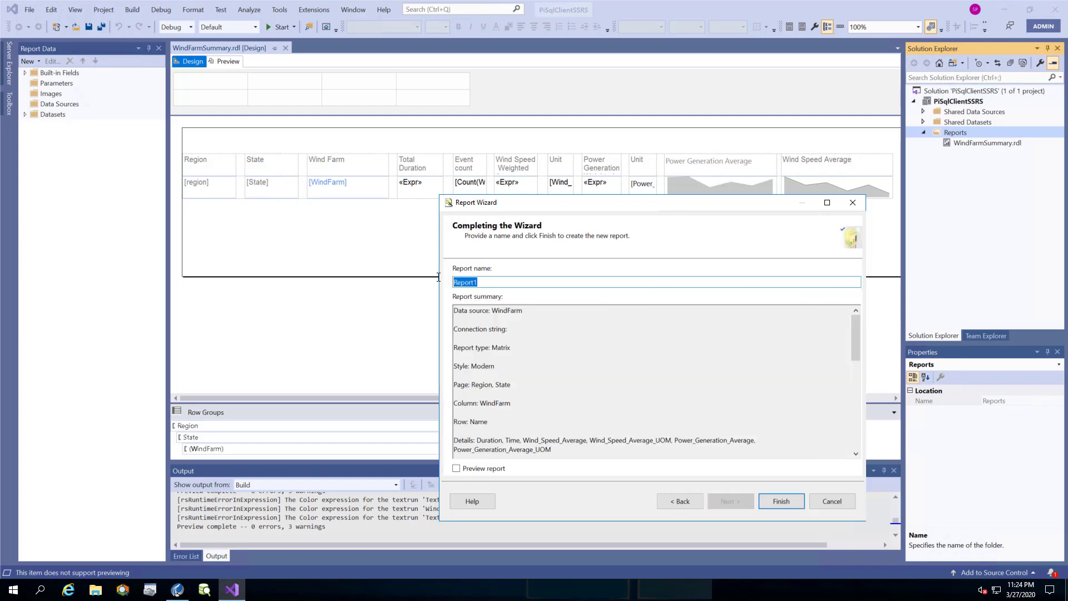
Name the report WindFarmSummaryDetails and finish the wizard.
{"action": "type", "text": "WindFarmSummaryDetails"}
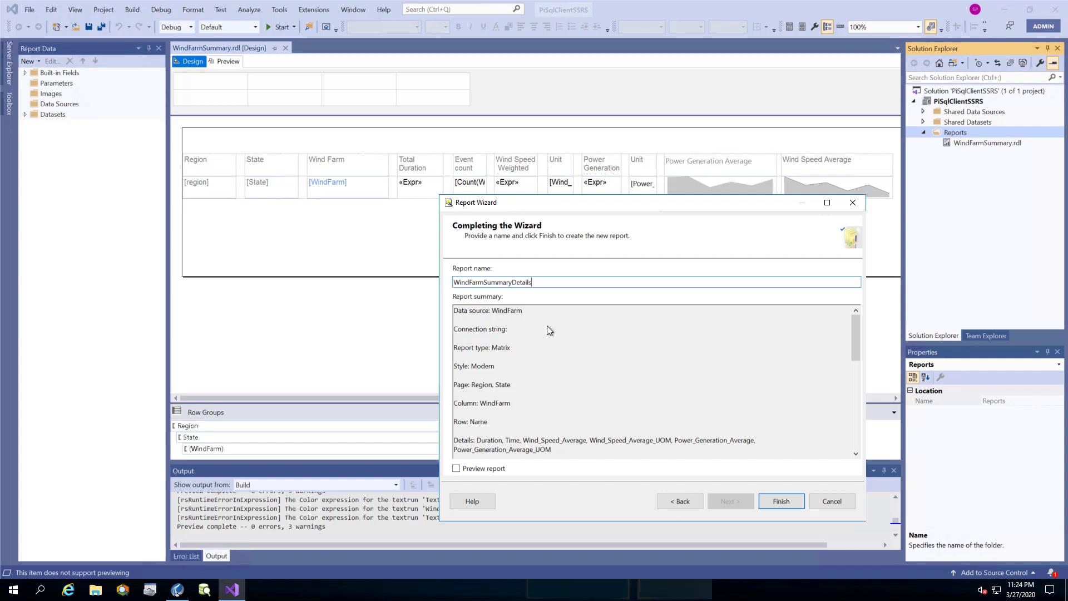
{"action": "left_click", "coordinate": [783, 503]}
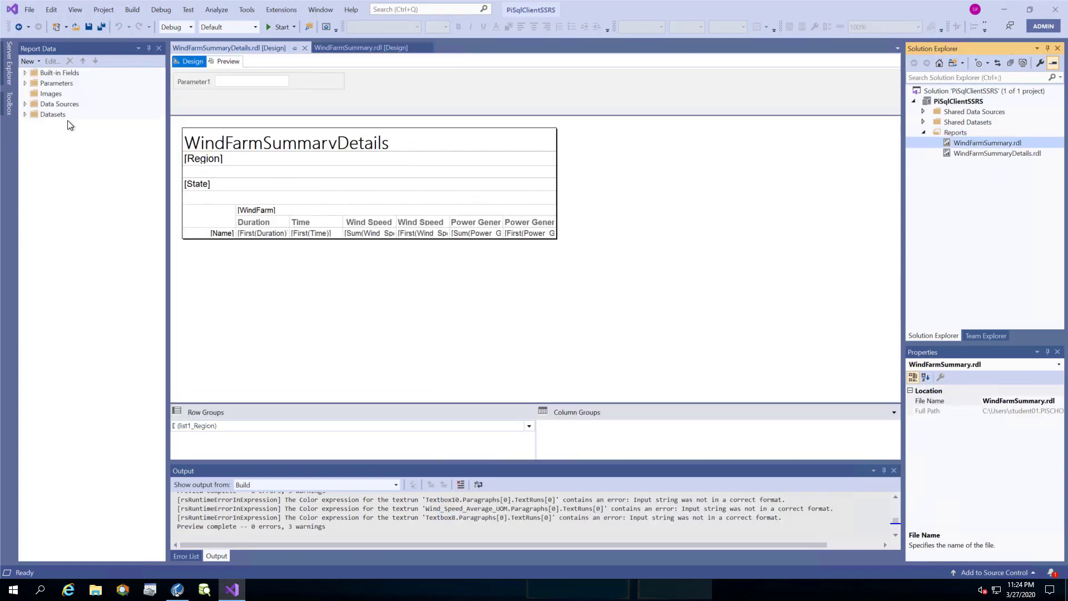
Rename Parameter1 to WindFarmName with the prompt 'Wind Farm Name'.
{"action": "left_click", "coordinate": [25, 82]}
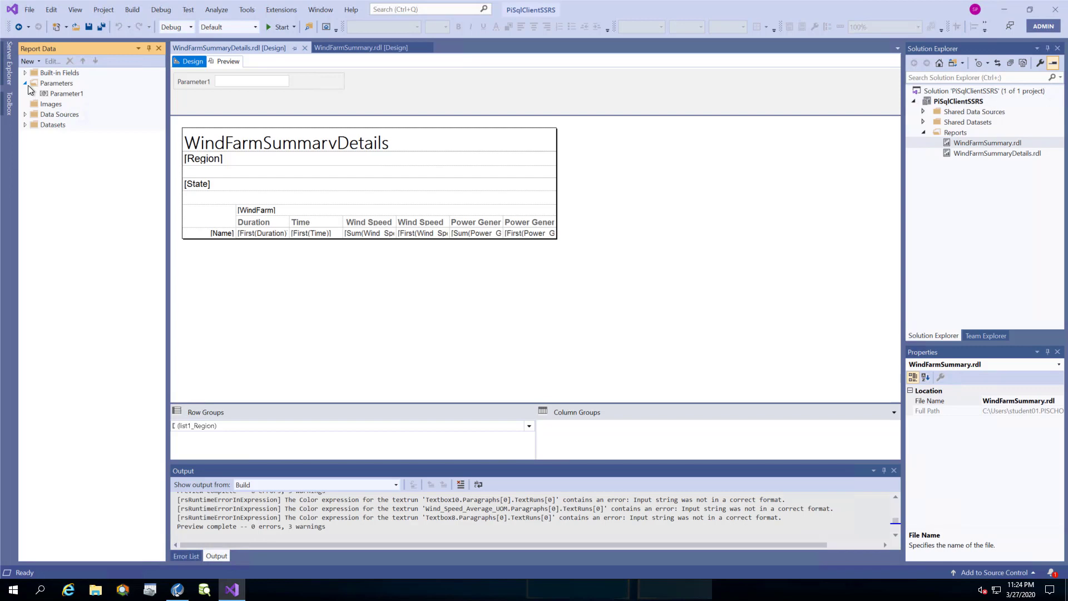
{"action": "right_click", "coordinate": [67, 98]}
{"action": "left_click", "coordinate": [90, 112]}
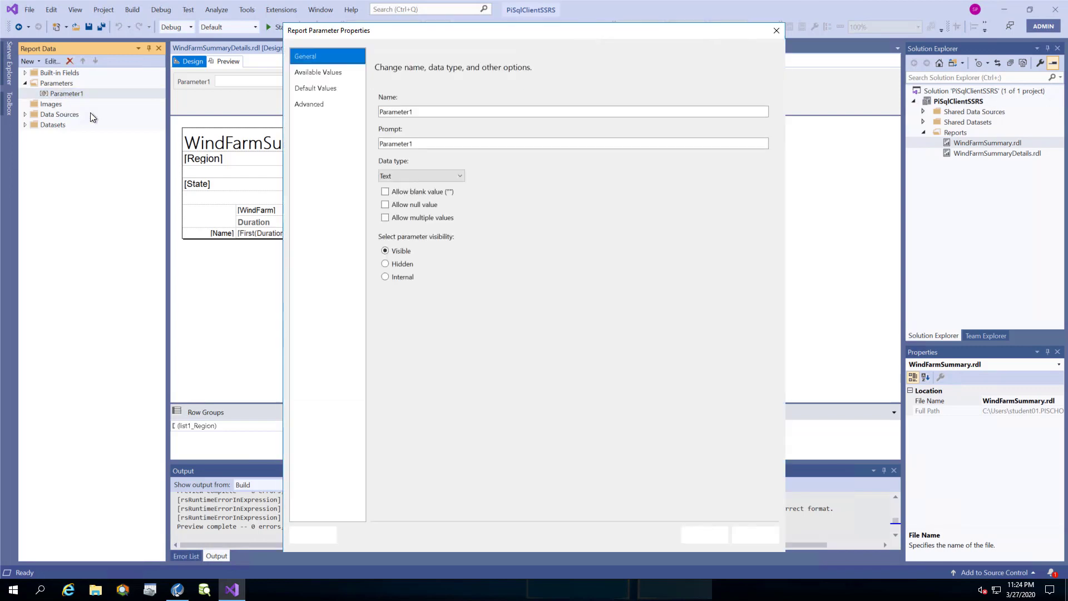
{"action": "double_click", "coordinate": [402, 112]}
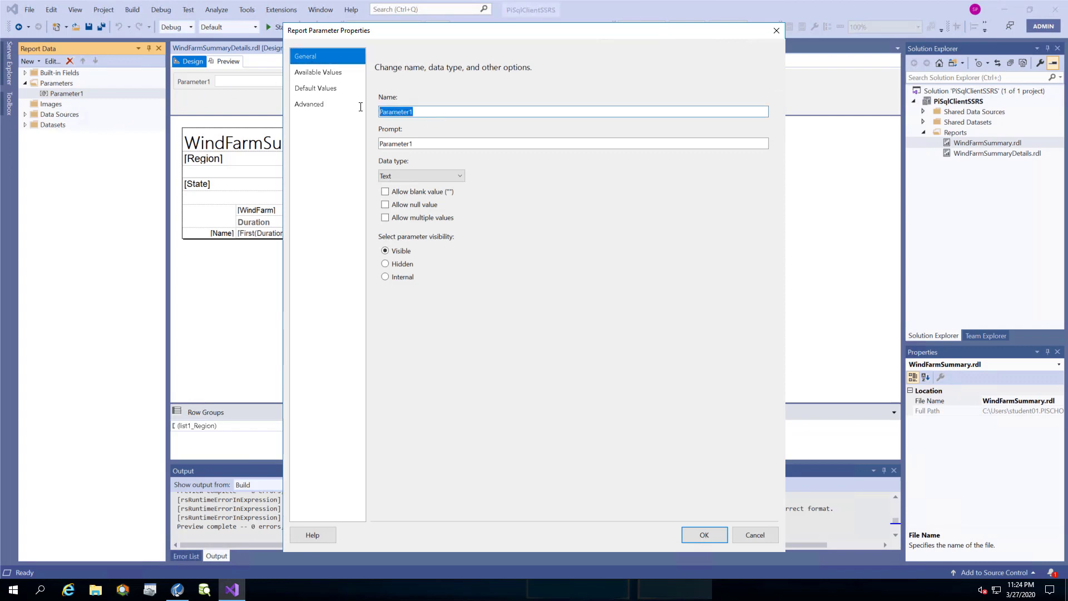
{"action": "type", "text": "WindFar"}
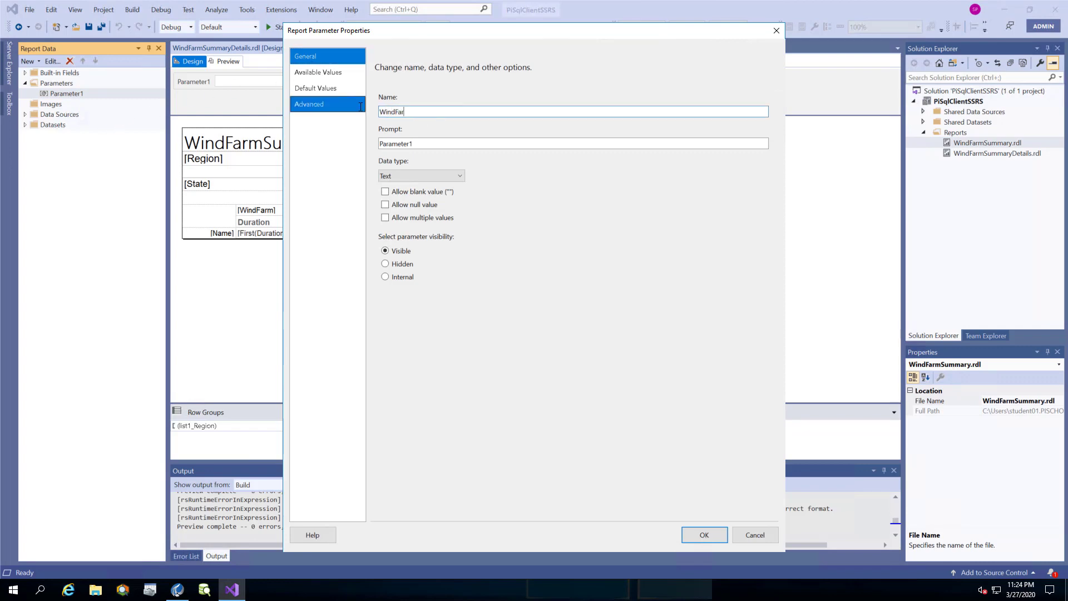
{"action": "type", "text": "mName"}
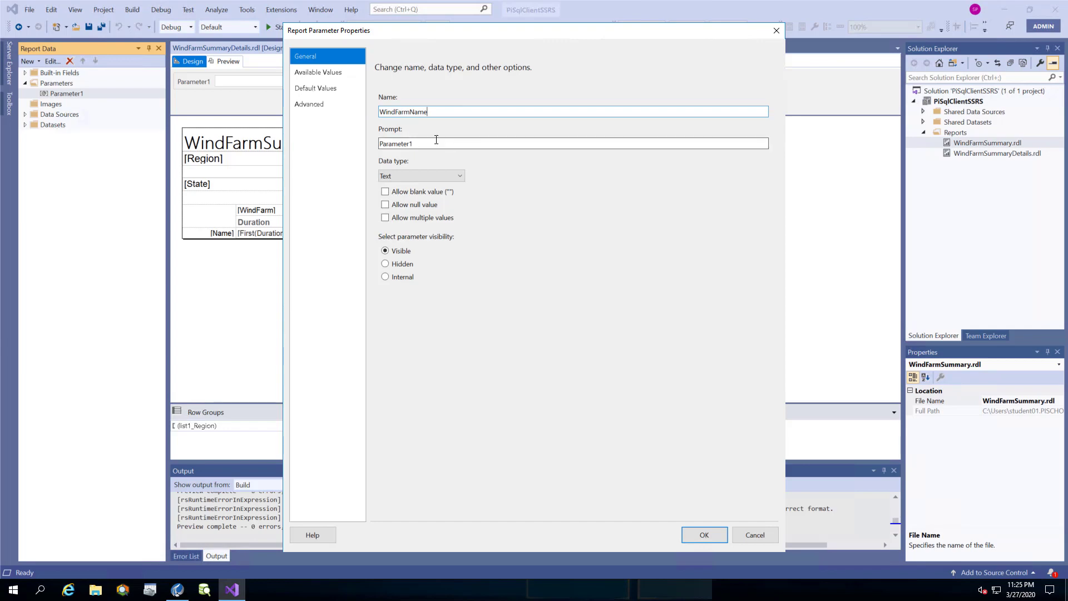
{"action": "left_click_drag", "start_coordinate": [427, 142], "coordinate": [364, 135]}
{"action": "type", "text": "Wind"}
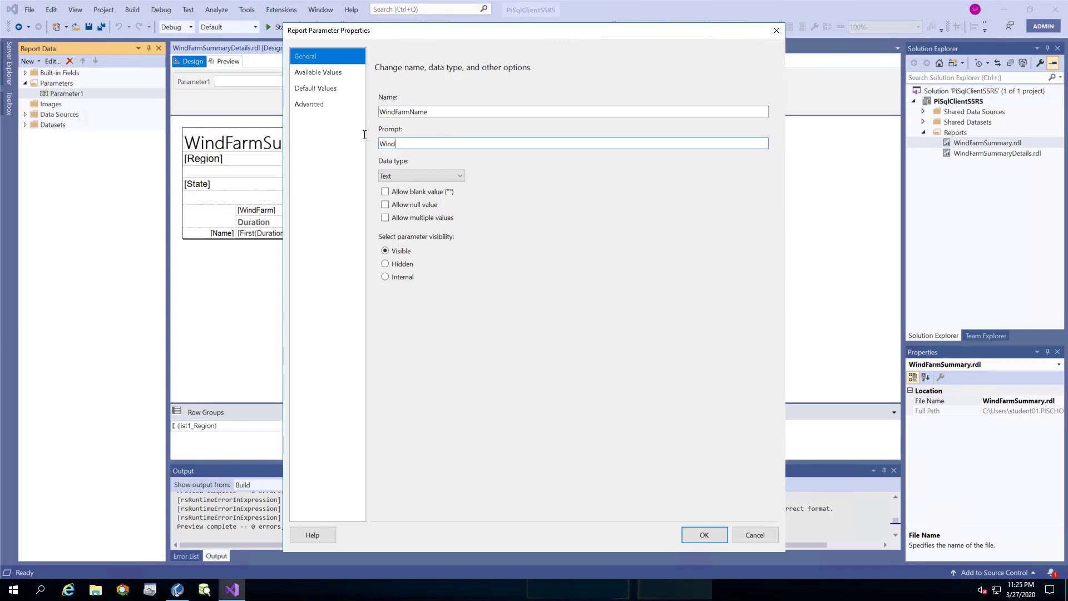
{"action": "type", "text": " Farm Name"}
{"action": "left_click", "coordinate": [698, 535]}
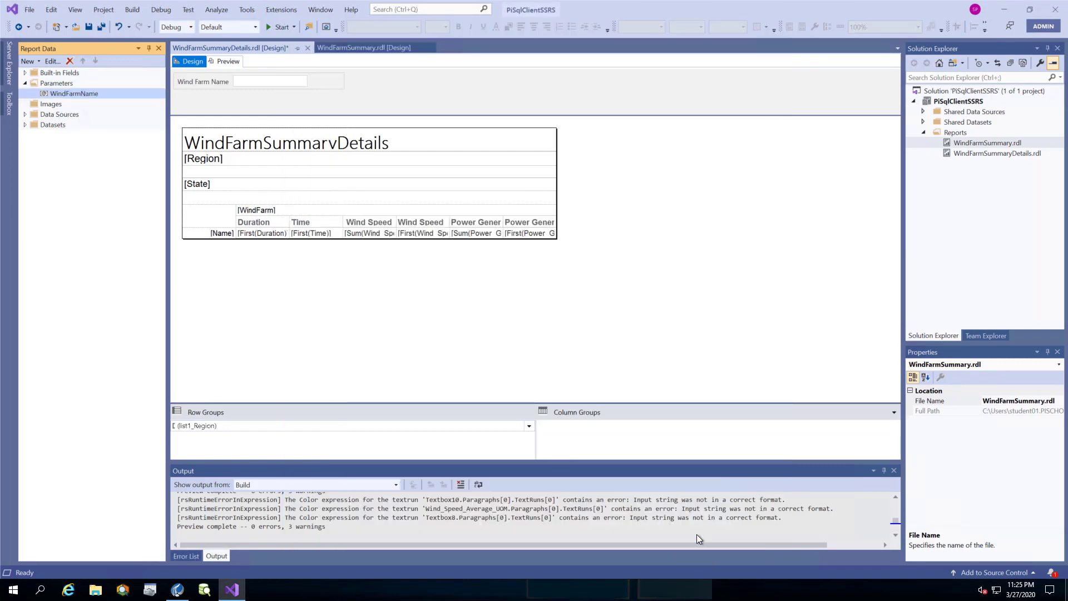
{"action": "left_click", "coordinate": [25, 124]}
Rename DataSet1 to WindFarmSummaryDetails in its Dataset Properties.
{"action": "right_click", "coordinate": [57, 136]}
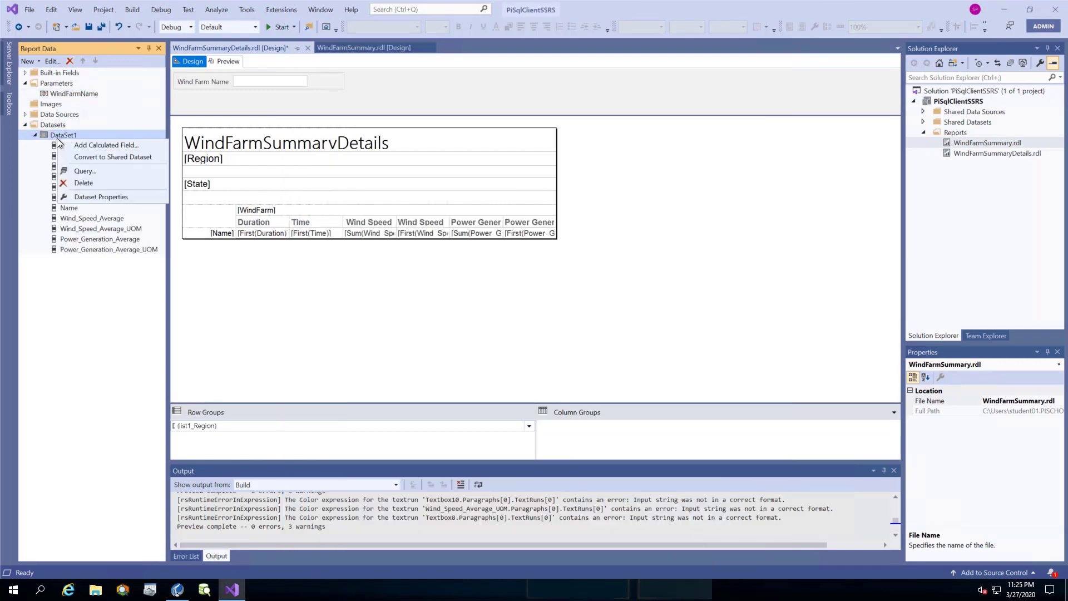
{"action": "left_click", "coordinate": [92, 198]}
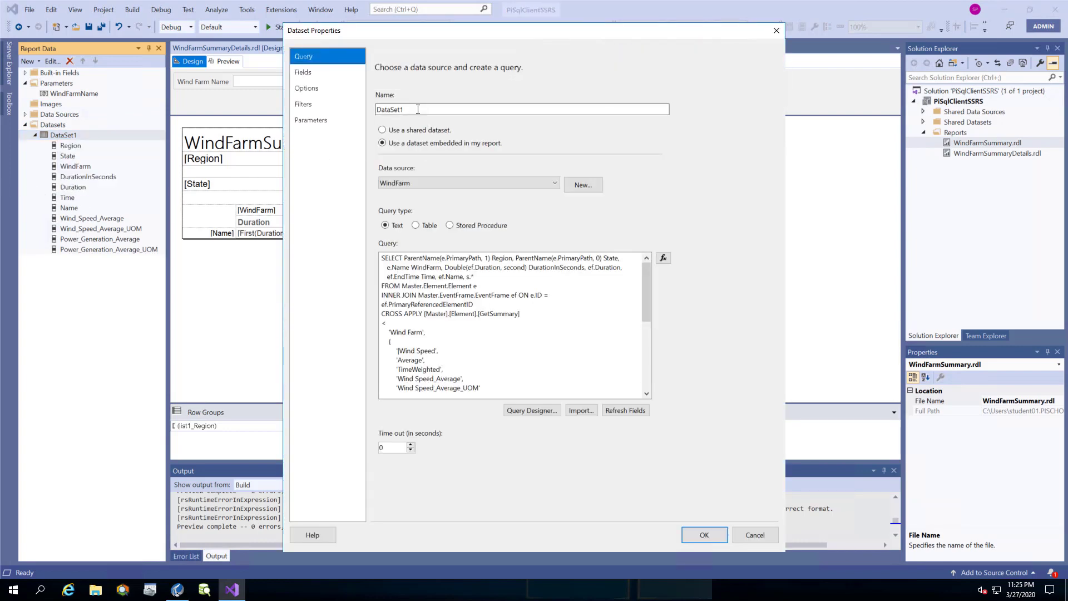
{"action": "left_click_drag", "start_coordinate": [417, 109], "coordinate": [353, 93]}
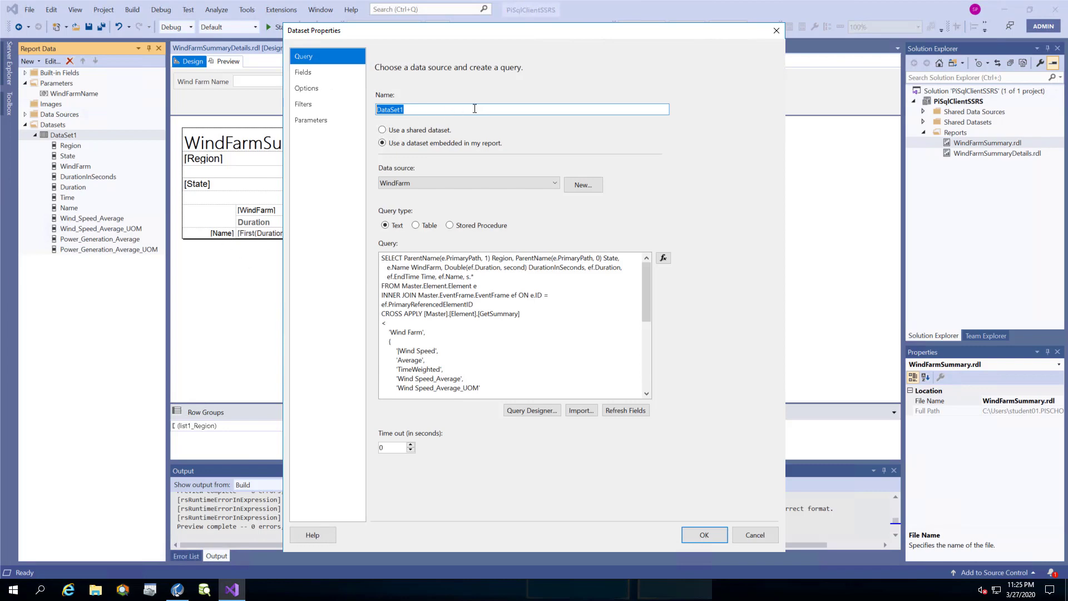
{"action": "type", "text": "WindFarmSummaryDetails"}
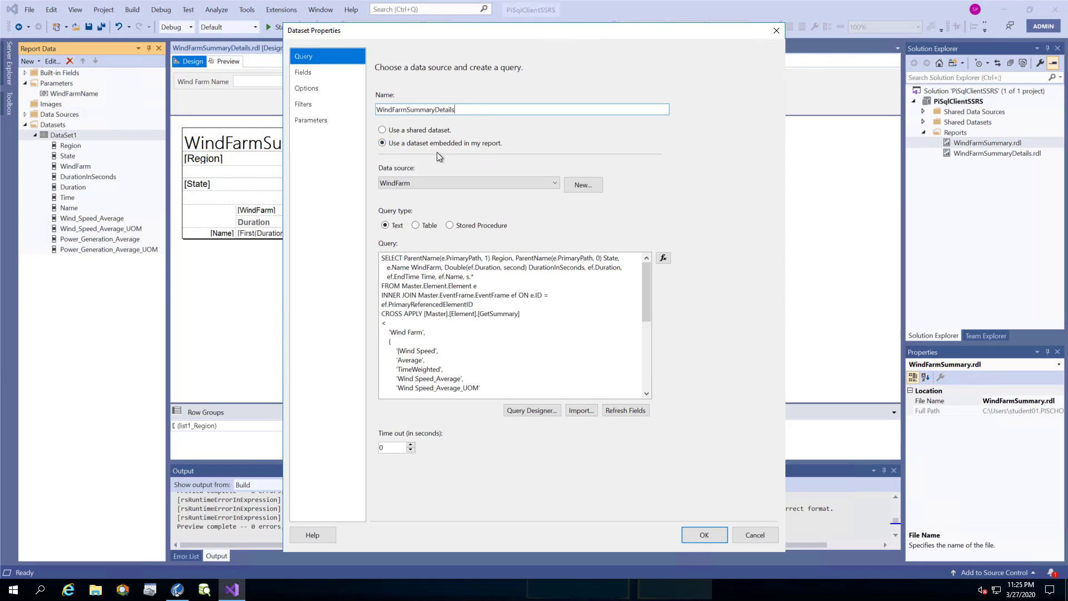
{"action": "left_click", "coordinate": [323, 123]}
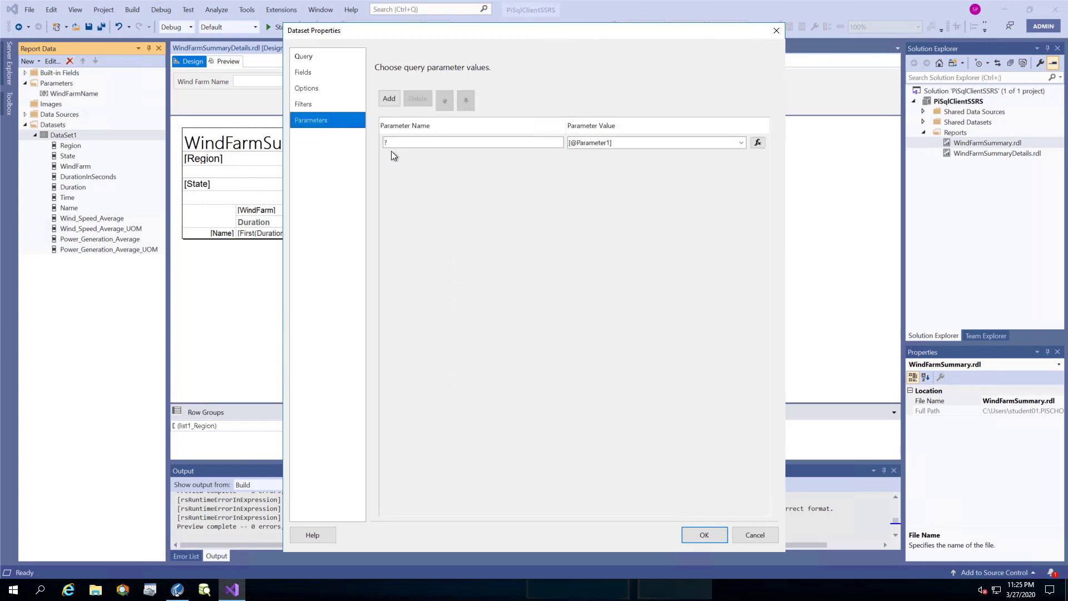
{"action": "left_click", "coordinate": [674, 148]}
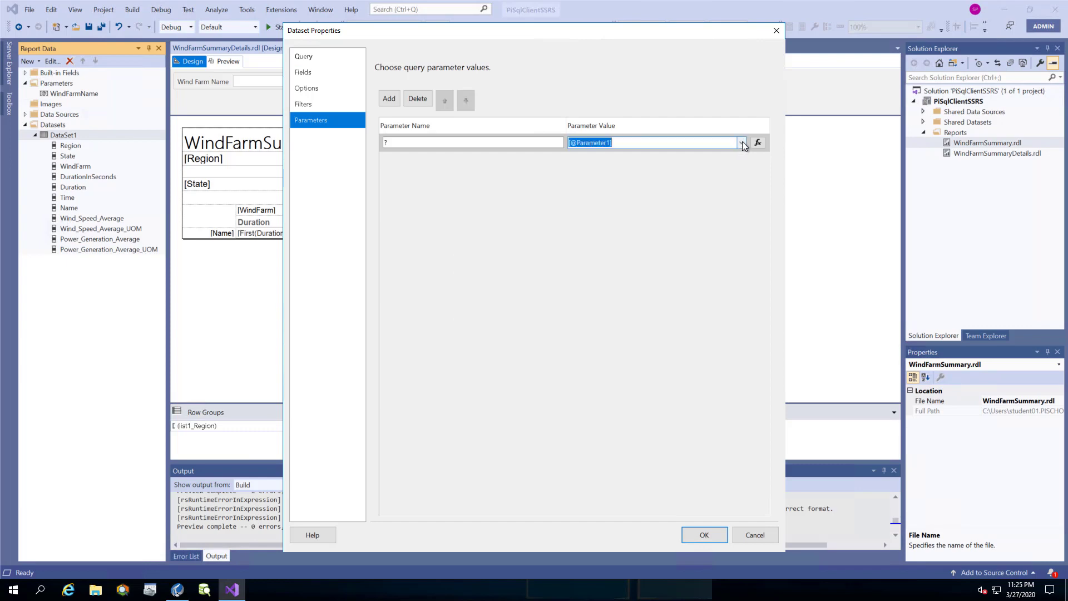
{"action": "left_click", "coordinate": [742, 142]}
{"action": "left_click", "coordinate": [742, 142]}
{"action": "left_click", "coordinate": [656, 149]}
{"action": "left_click", "coordinate": [737, 146]}
{"action": "left_click", "coordinate": [722, 155]}
{"action": "left_click", "coordinate": [720, 535]}
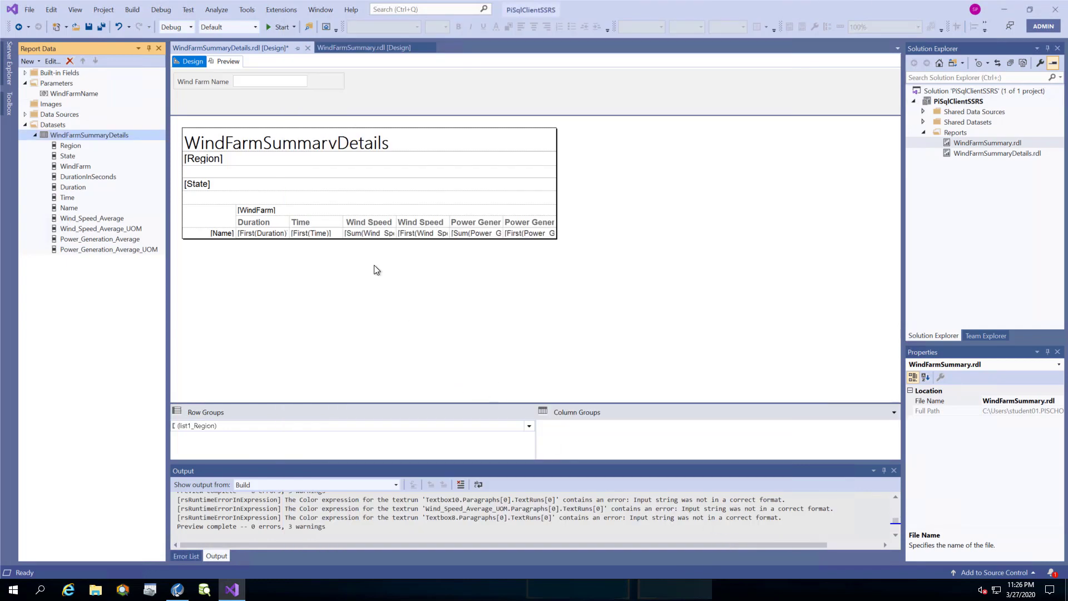
{"action": "key", "text": "ctrl+s"}
Preview the details report for wind farm 'Limon', review the rows, then return to design.
{"action": "left_click", "coordinate": [237, 102]}
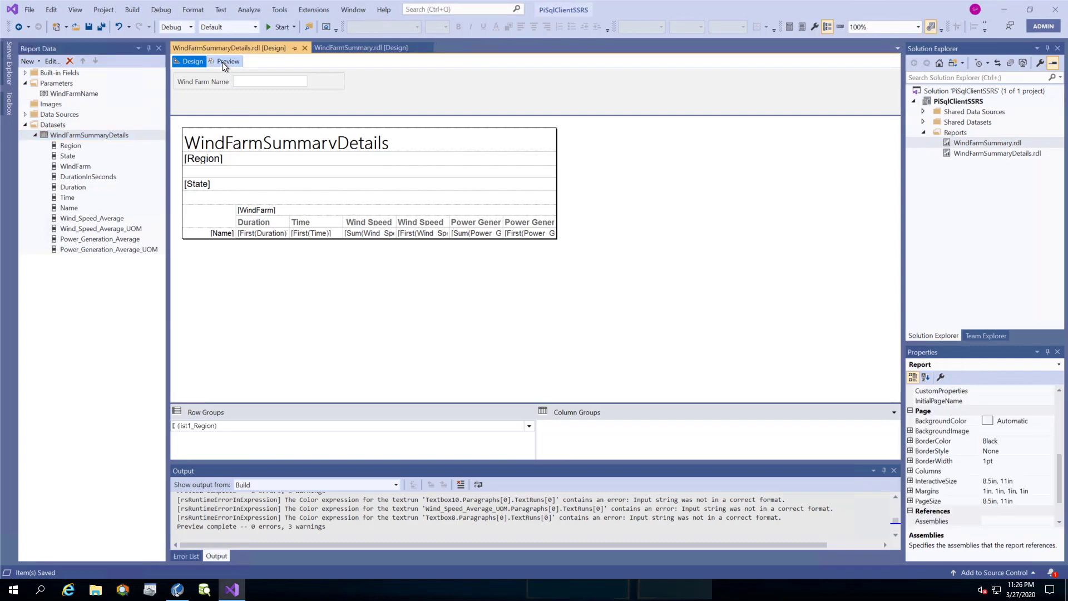
{"action": "left_click", "coordinate": [224, 61]}
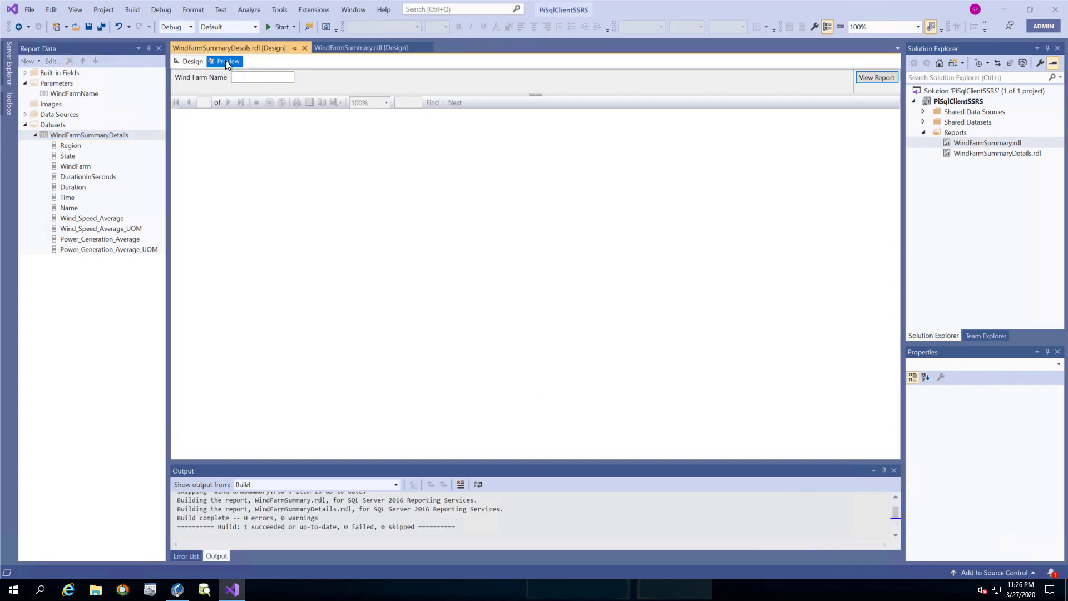
{"action": "left_click", "coordinate": [246, 77]}
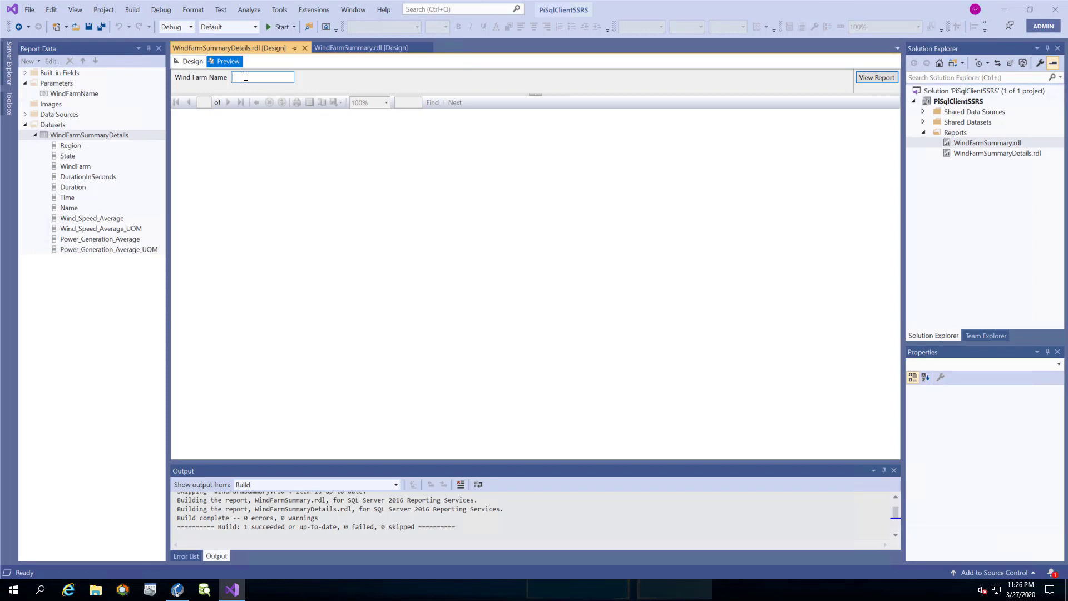
{"action": "type", "text": "Limon"}
{"action": "left_click", "coordinate": [880, 81]}
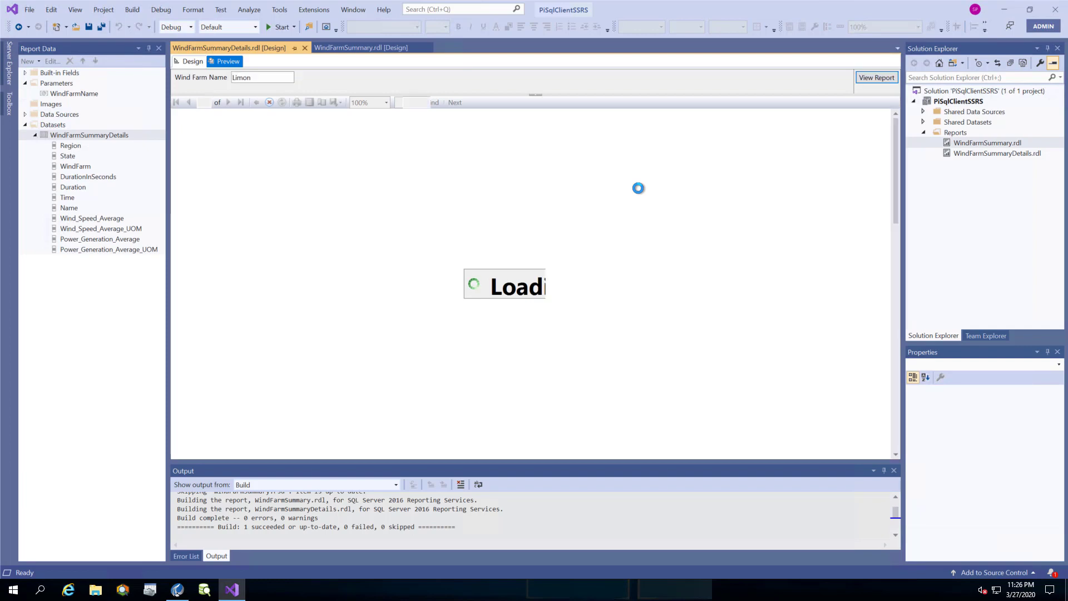
{"action": "scroll", "coordinate": [365, 188], "scroll_direction": "down", "scroll_amount": 3}
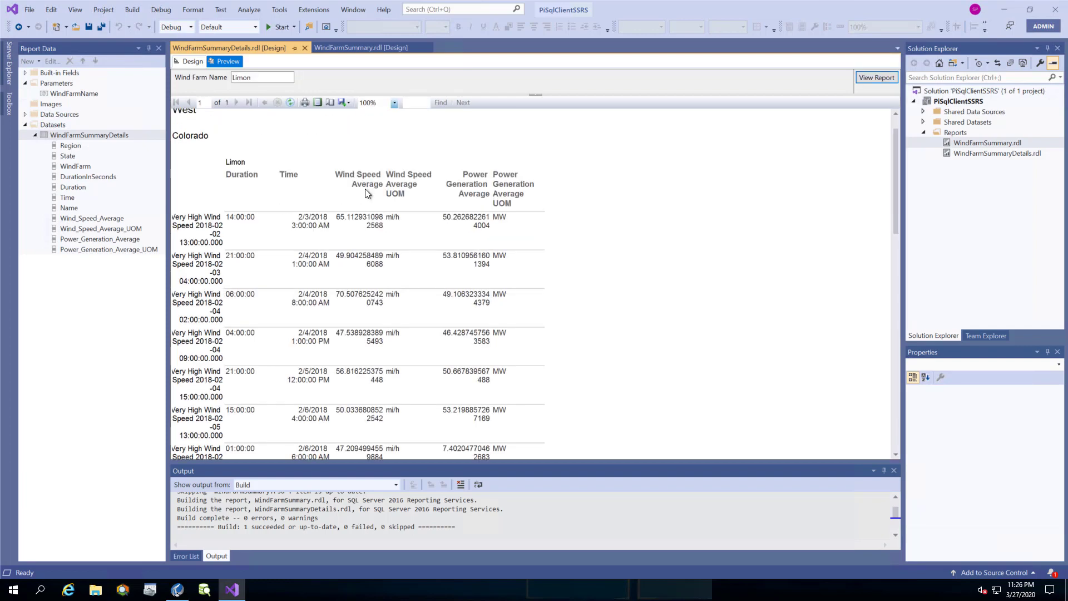
{"action": "scroll", "coordinate": [369, 195], "scroll_direction": "down", "scroll_amount": 8}
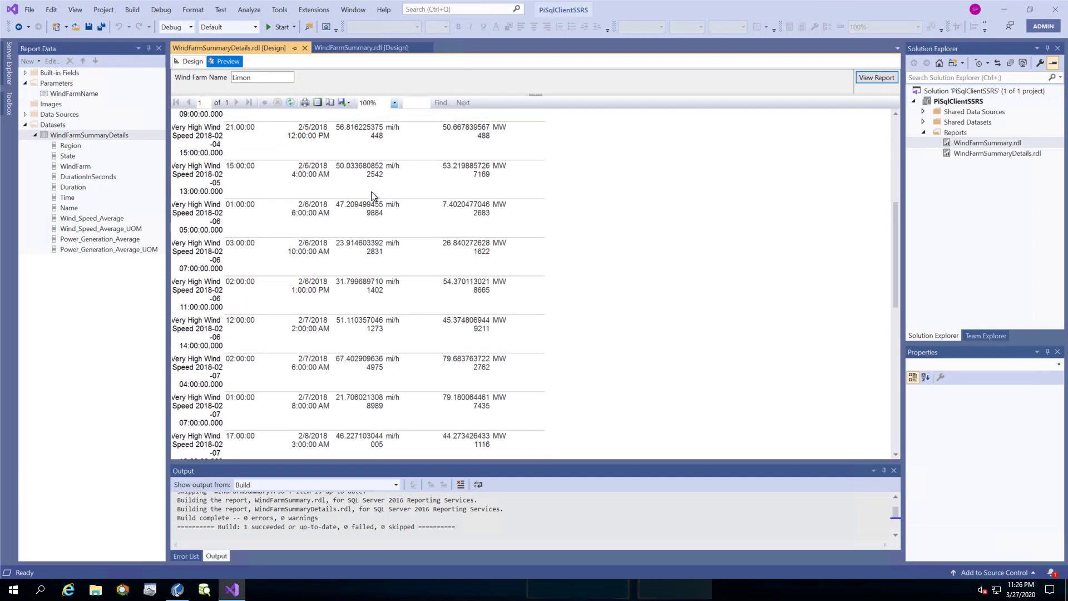
{"action": "scroll", "coordinate": [371, 192], "scroll_direction": "down", "scroll_amount": 8}
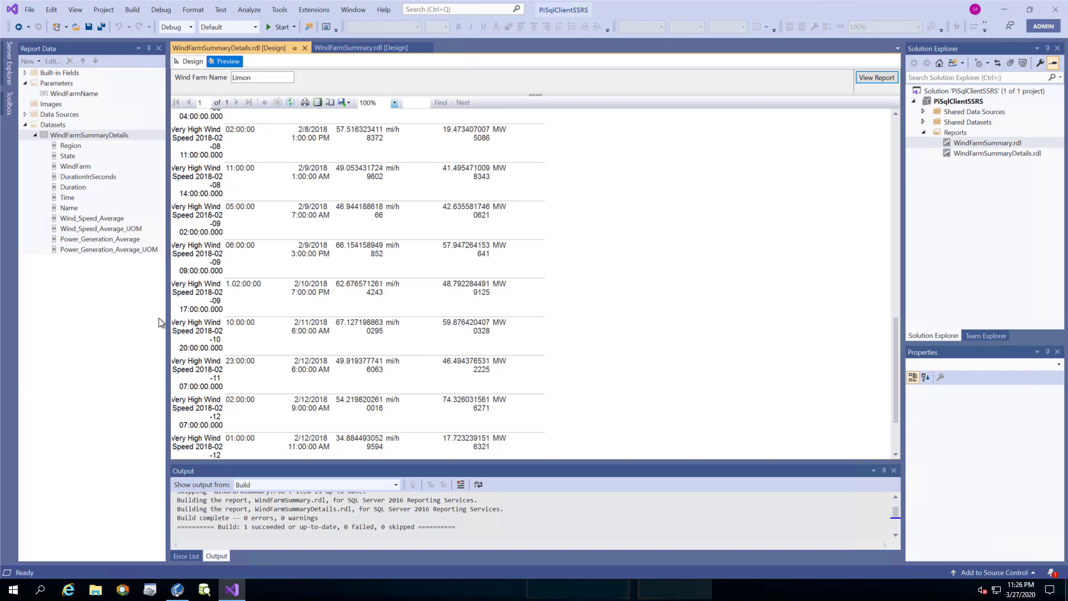
{"action": "left_click", "coordinate": [192, 62]}
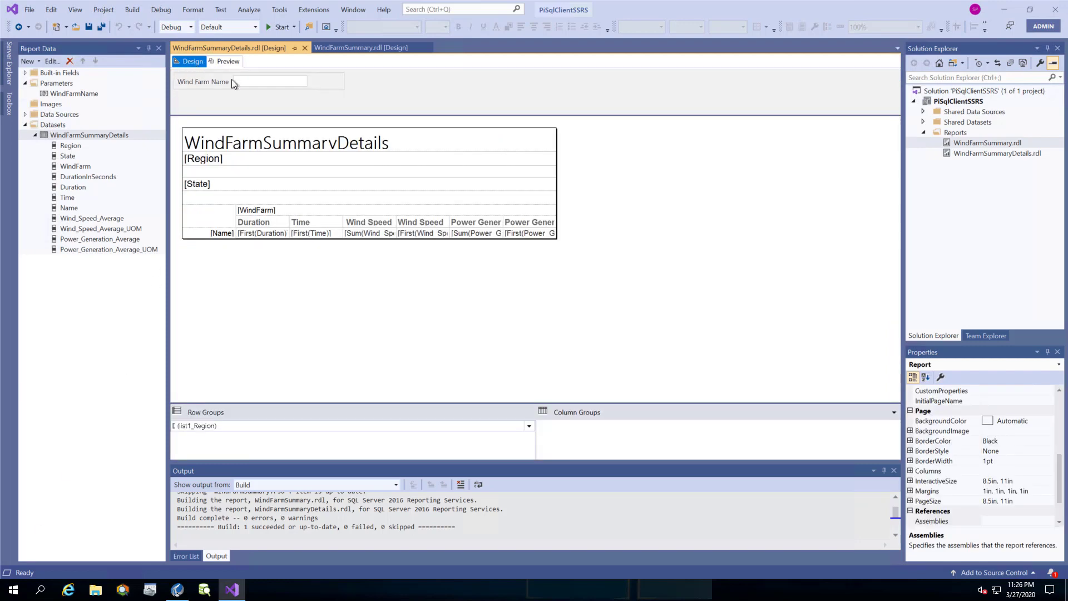
In WindFarmSummary, make the WindFarm text box action go to report WindFarmSummaryDetails.
{"action": "double_click", "coordinate": [978, 142]}
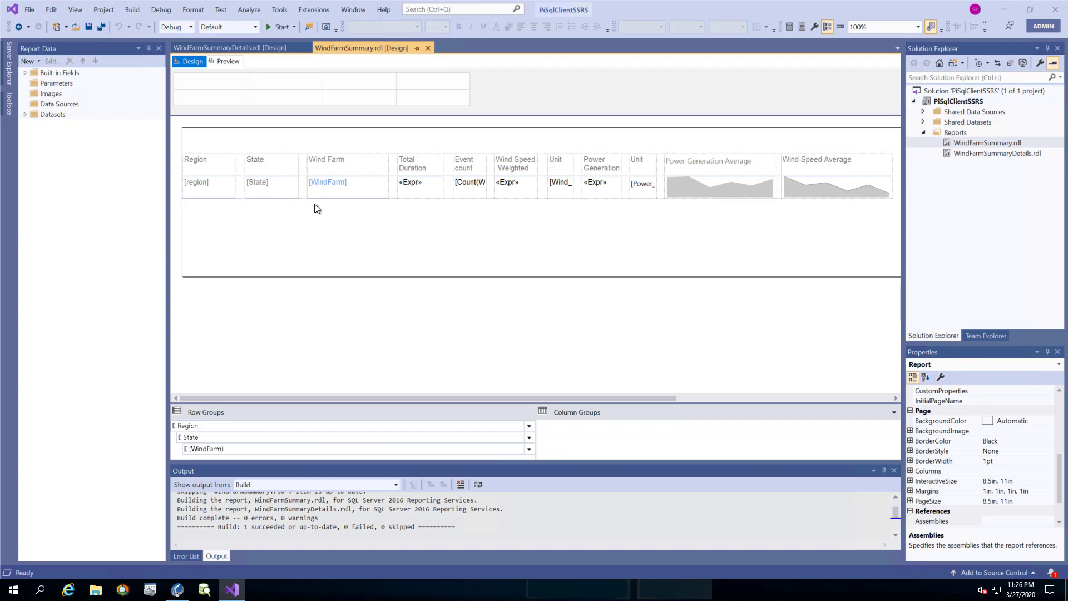
{"action": "left_click", "coordinate": [319, 192]}
{"action": "left_click", "coordinate": [309, 235]}
{"action": "right_click", "coordinate": [359, 184]}
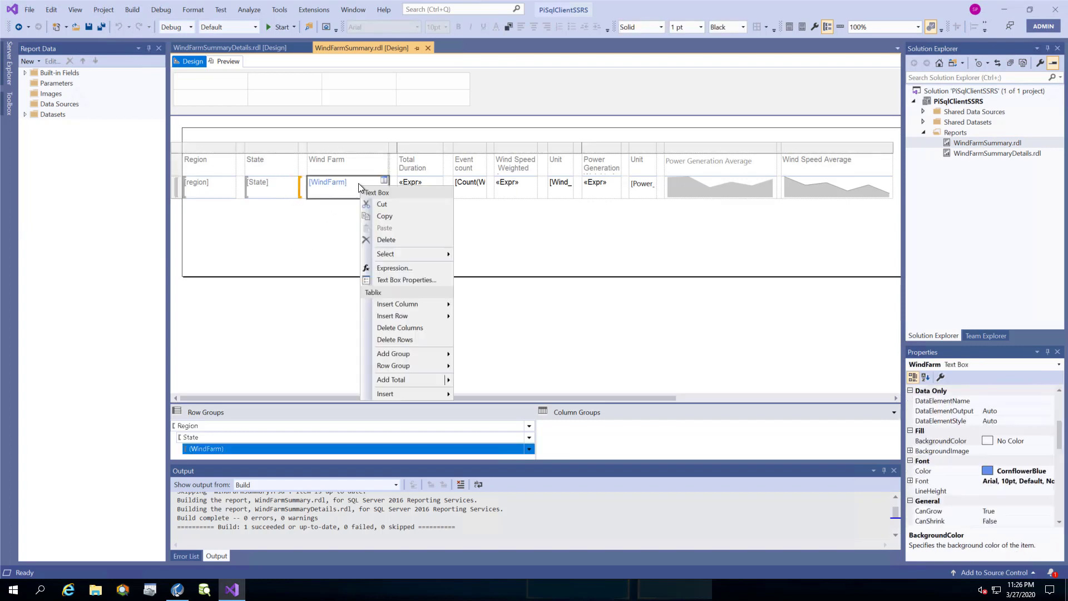
{"action": "left_click", "coordinate": [401, 280]}
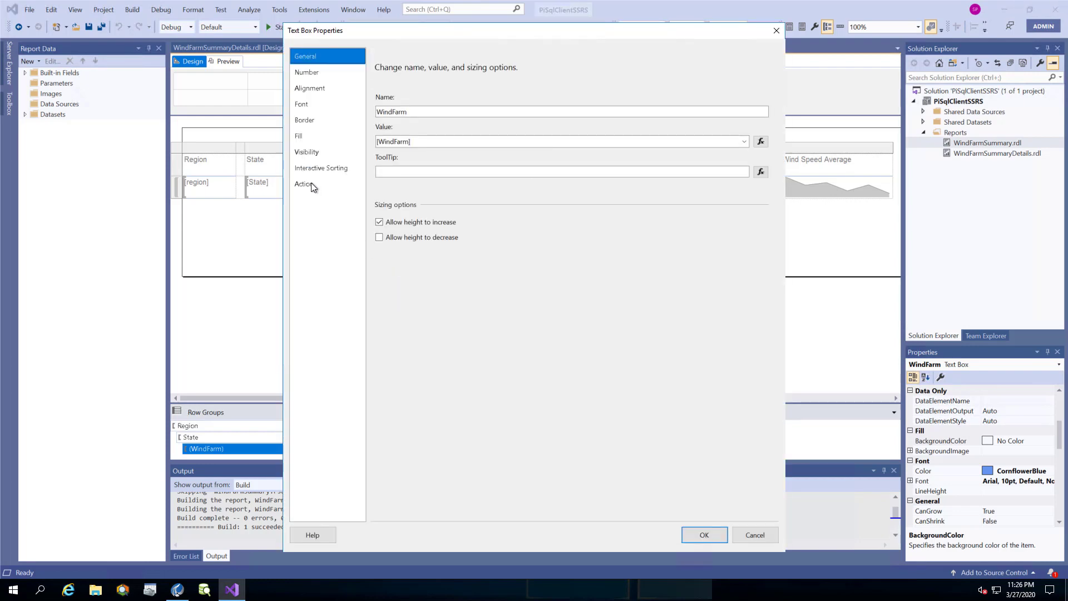
{"action": "left_click", "coordinate": [311, 186]}
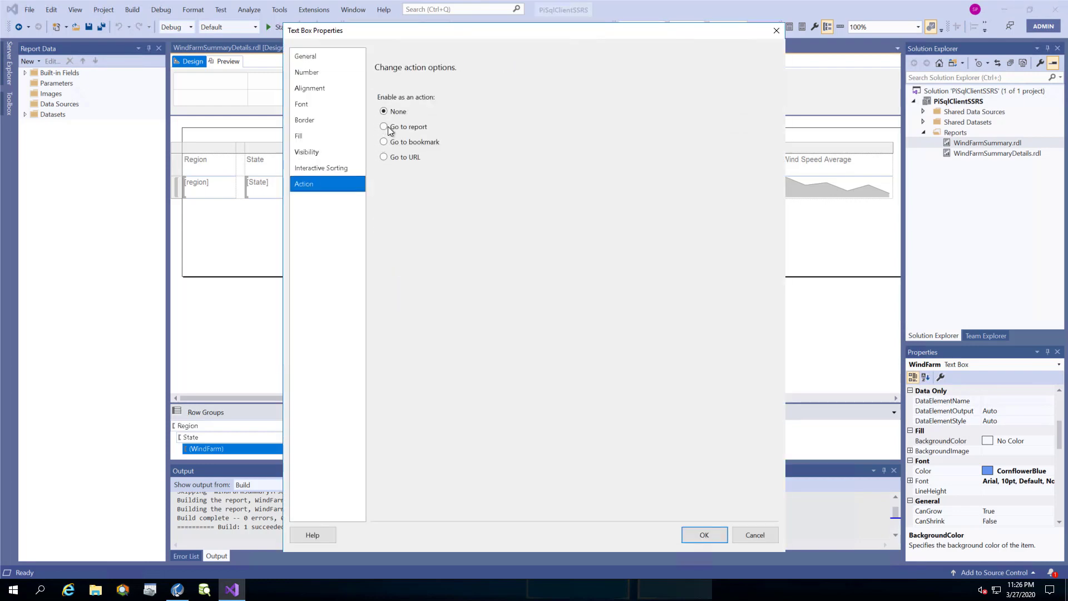
{"action": "left_click", "coordinate": [388, 127]}
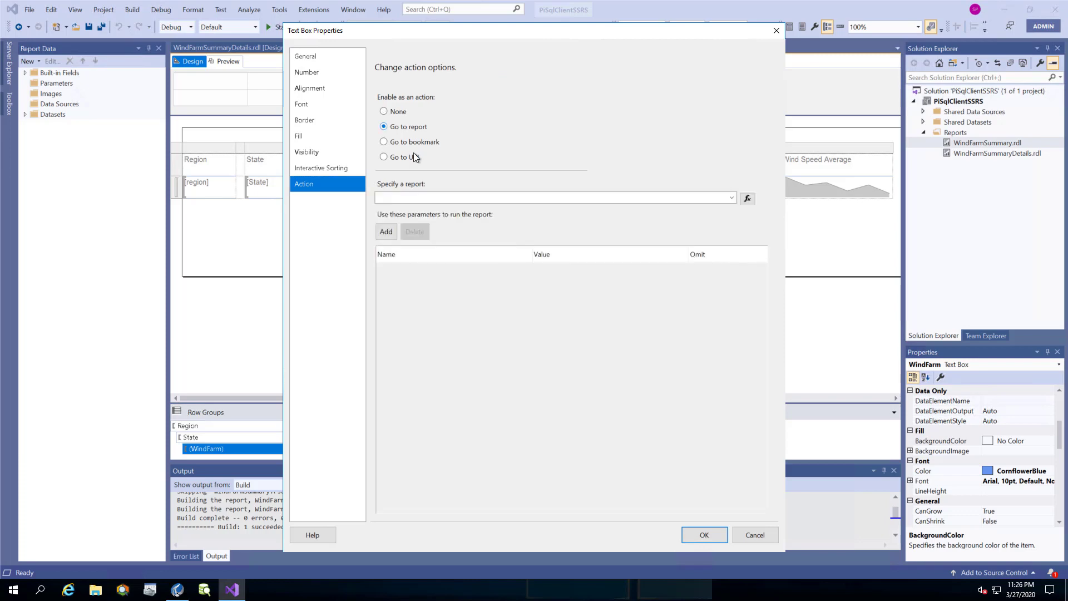
{"action": "left_click", "coordinate": [731, 198]}
{"action": "left_click", "coordinate": [431, 218]}
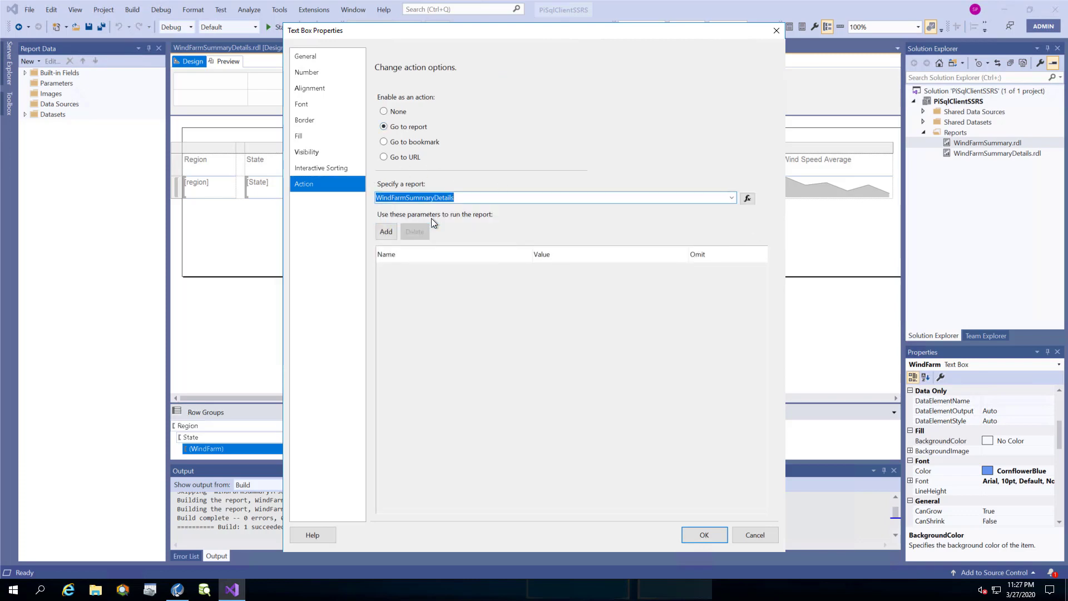
Add drill-through parameter WindFarmName with value [WindFarm] and apply the settings.
{"action": "left_click", "coordinate": [386, 231]}
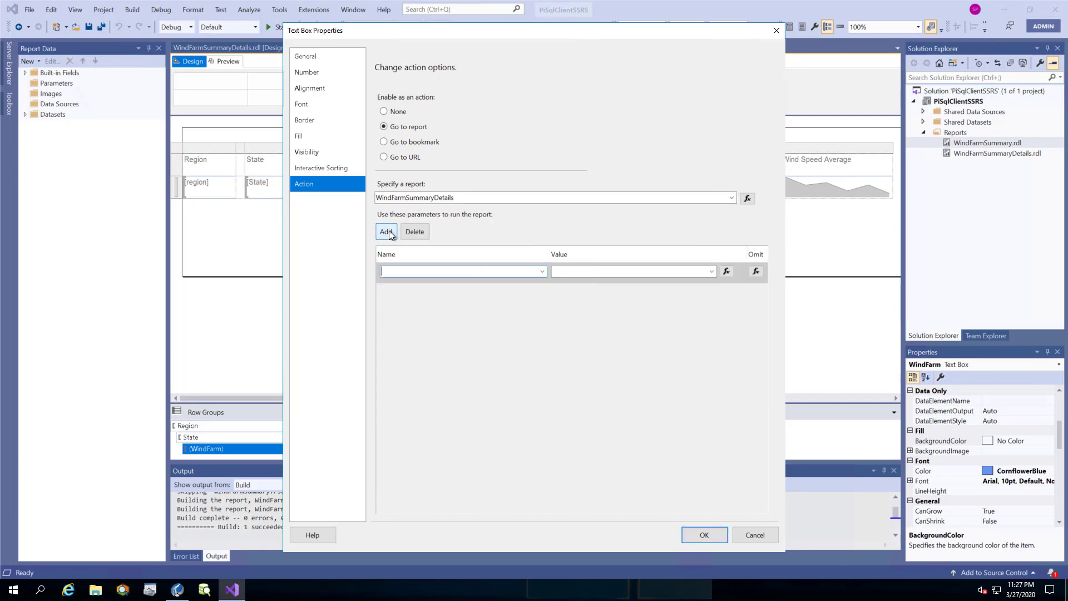
{"action": "left_click", "coordinate": [542, 273]}
{"action": "left_click", "coordinate": [535, 283]}
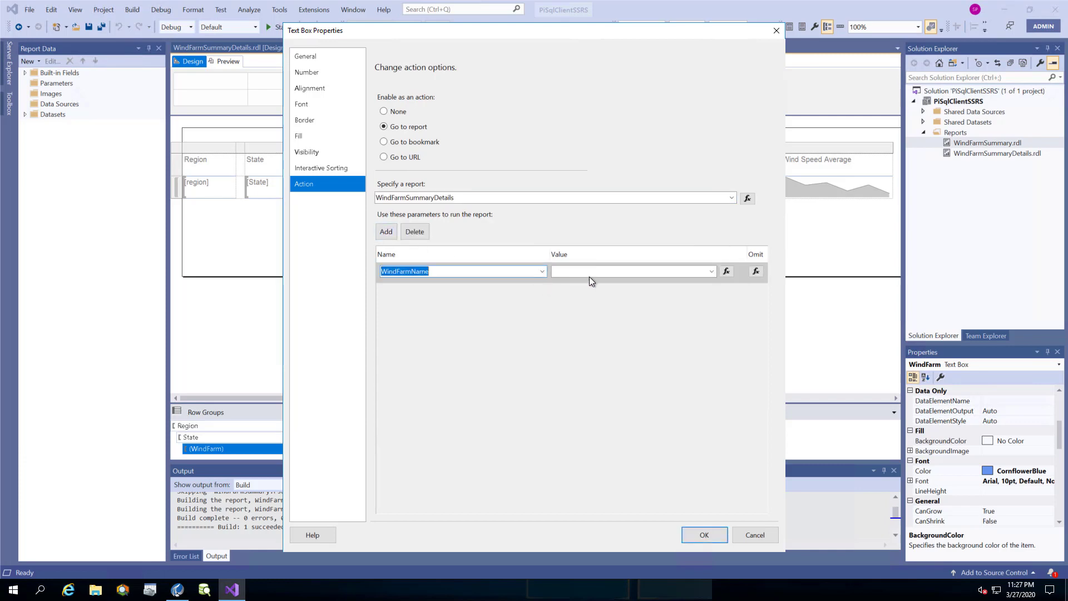
{"action": "left_click", "coordinate": [711, 271]}
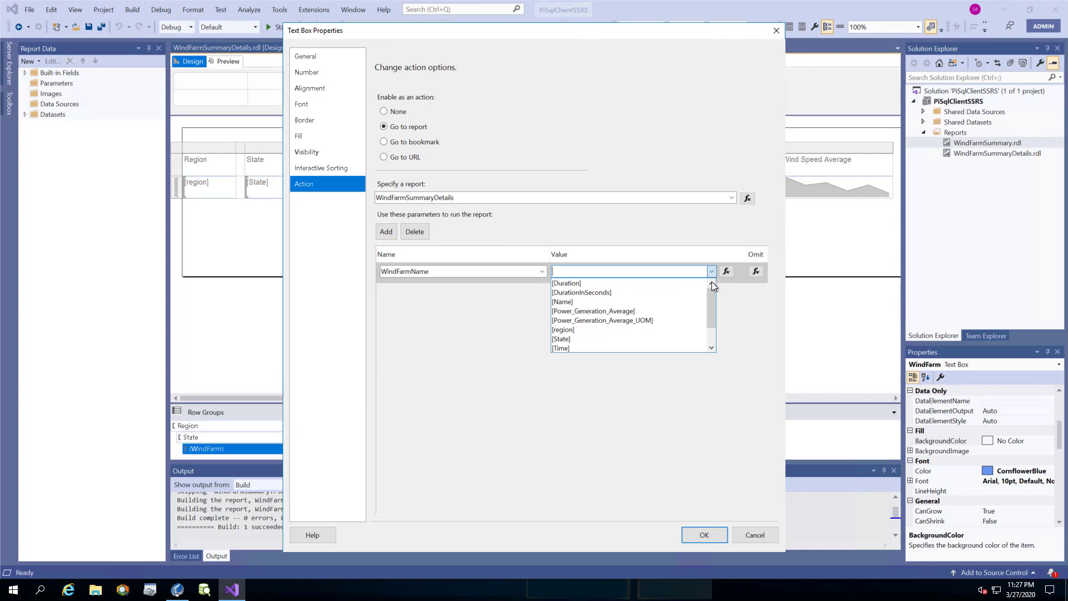
{"action": "left_click_drag", "start_coordinate": [715, 292], "coordinate": [718, 317]}
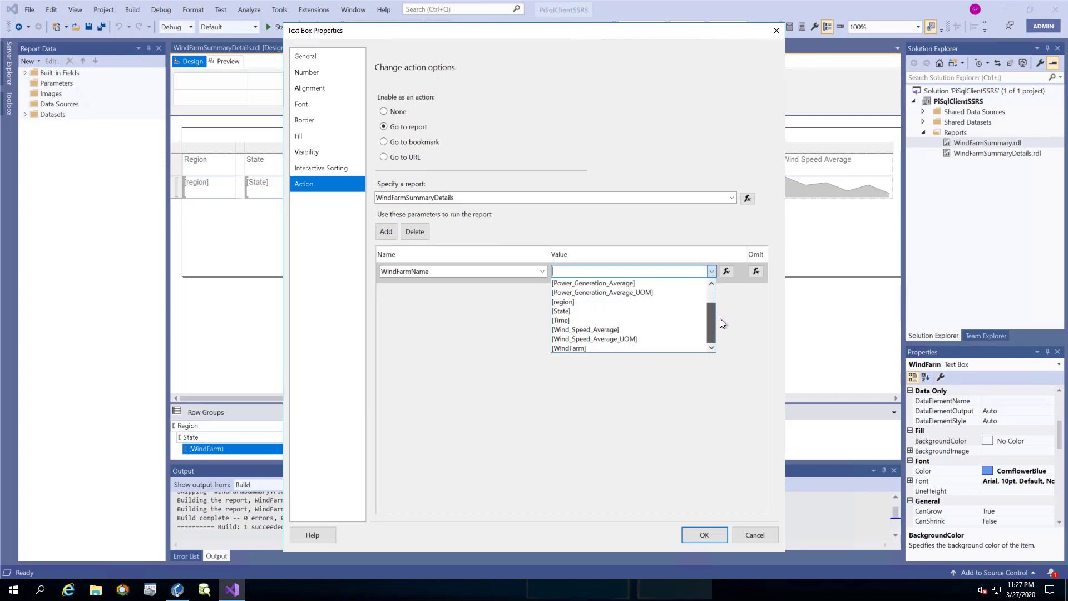
{"action": "left_click", "coordinate": [663, 348]}
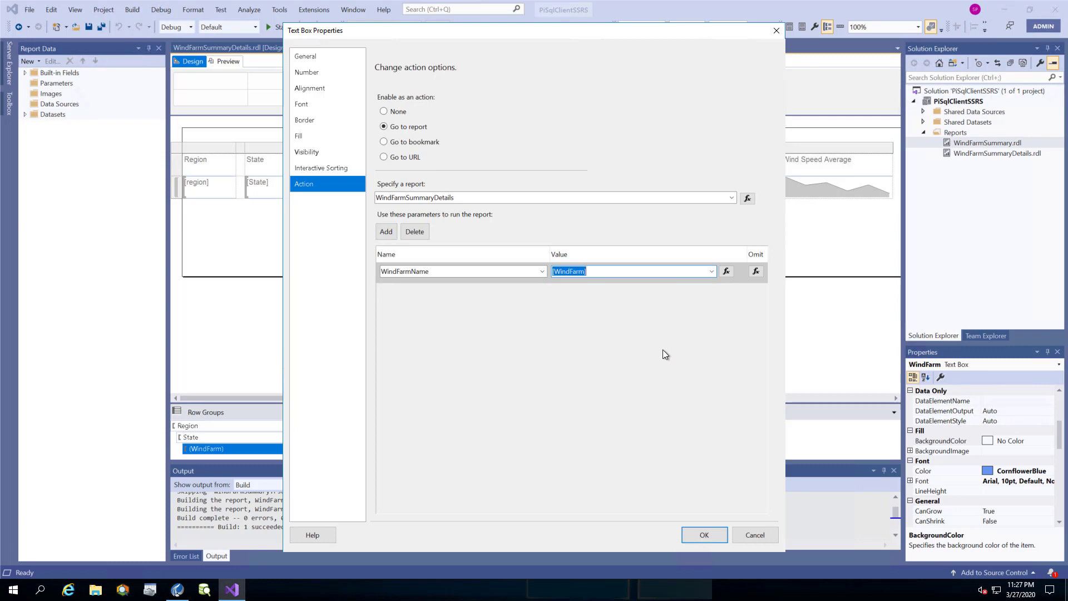
{"action": "left_click", "coordinate": [719, 536]}
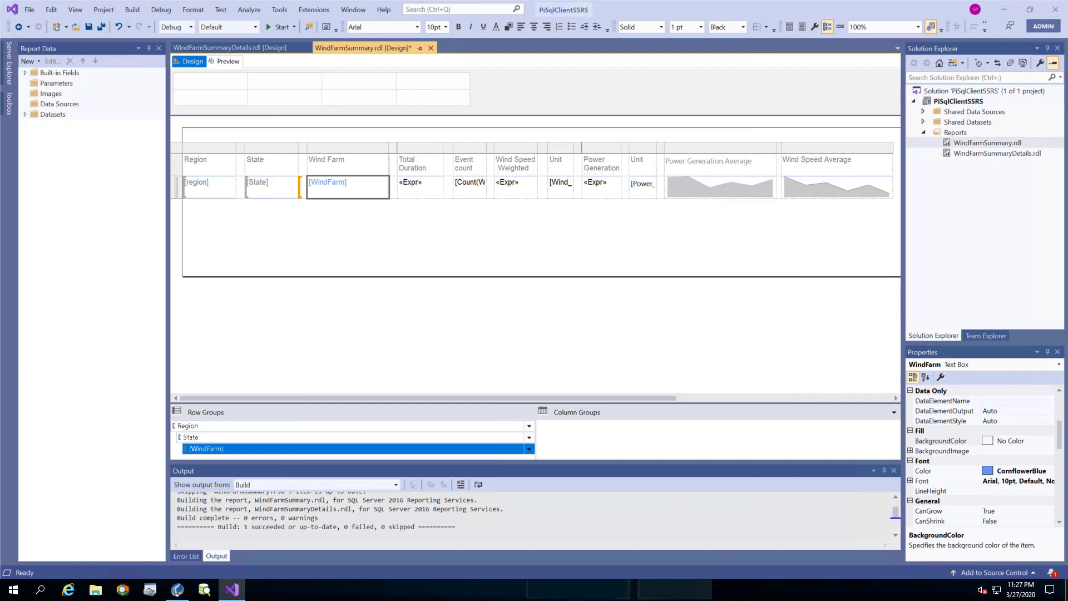
Save WindFarmSummary, deploy PiSqlClientSSRS to localhost/reportserver, and follow the reportserver link.
{"action": "left_click", "coordinate": [435, 340]}
{"action": "key", "text": "ctrl+s"}
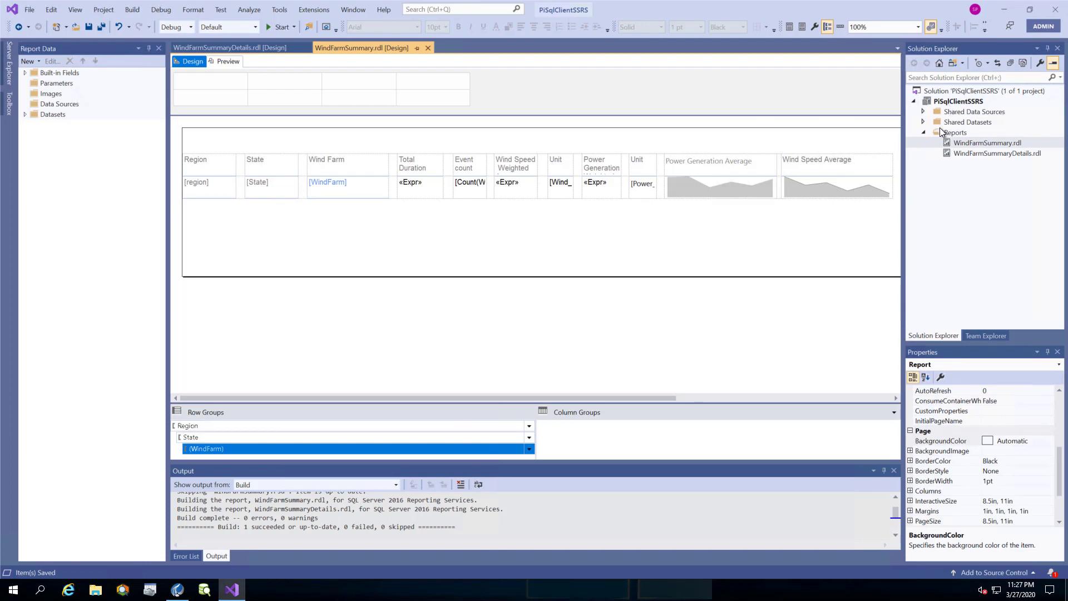
{"action": "left_click", "coordinate": [923, 111]}
{"action": "left_click", "coordinate": [940, 103]}
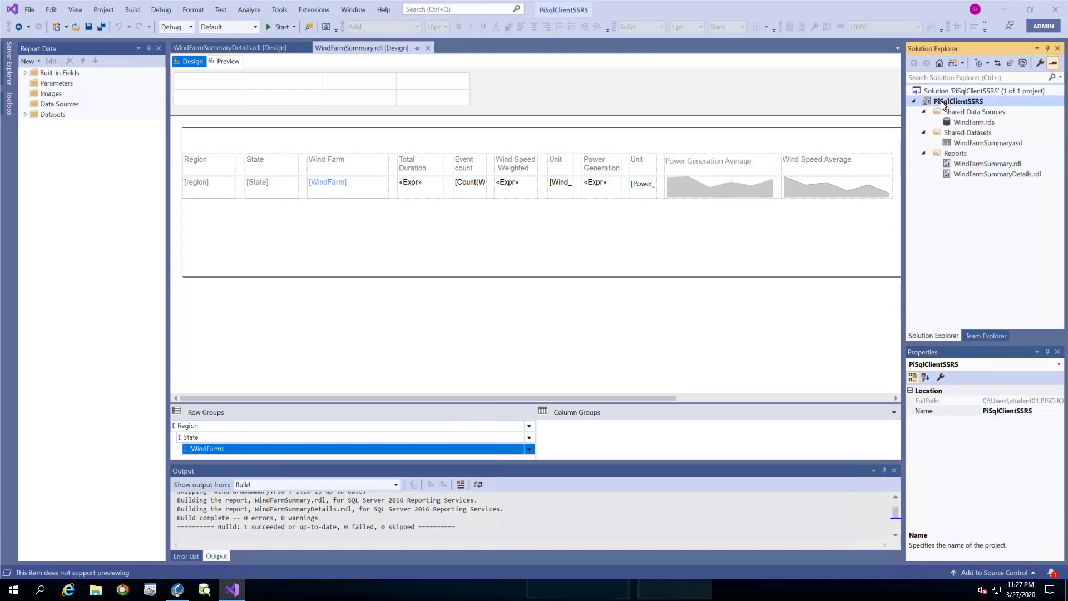
{"action": "right_click", "coordinate": [940, 103]}
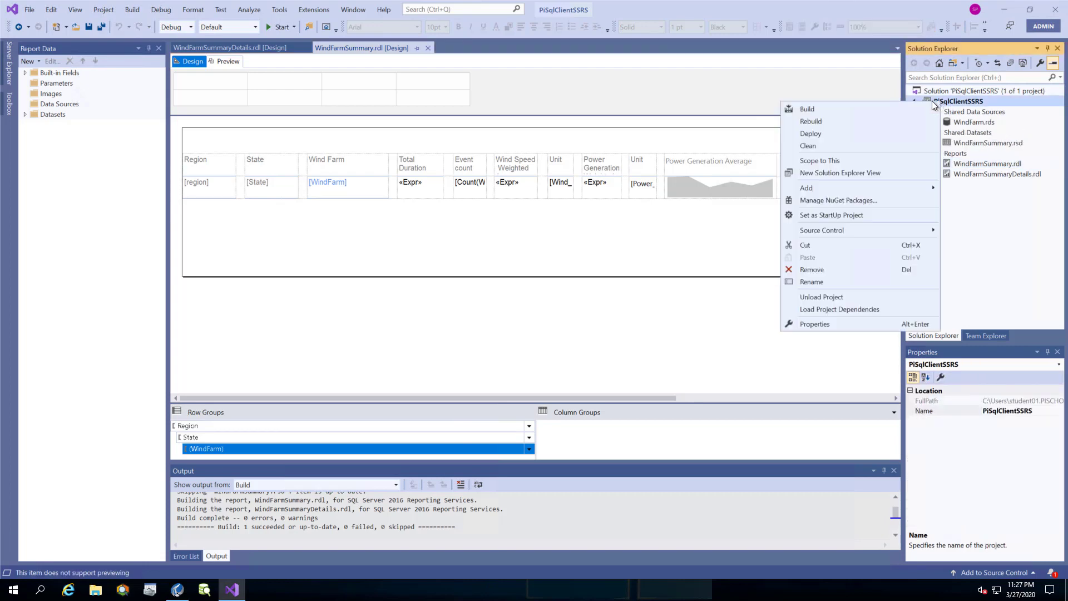
{"action": "left_click", "coordinate": [830, 133]}
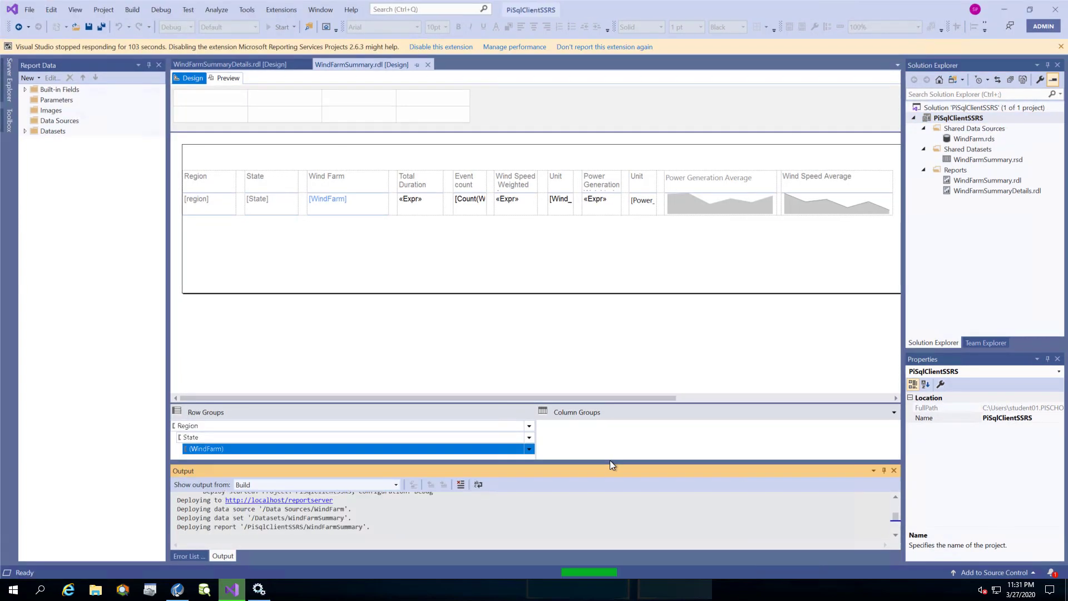
{"action": "left_click_drag", "start_coordinate": [610, 462], "coordinate": [621, 449]}
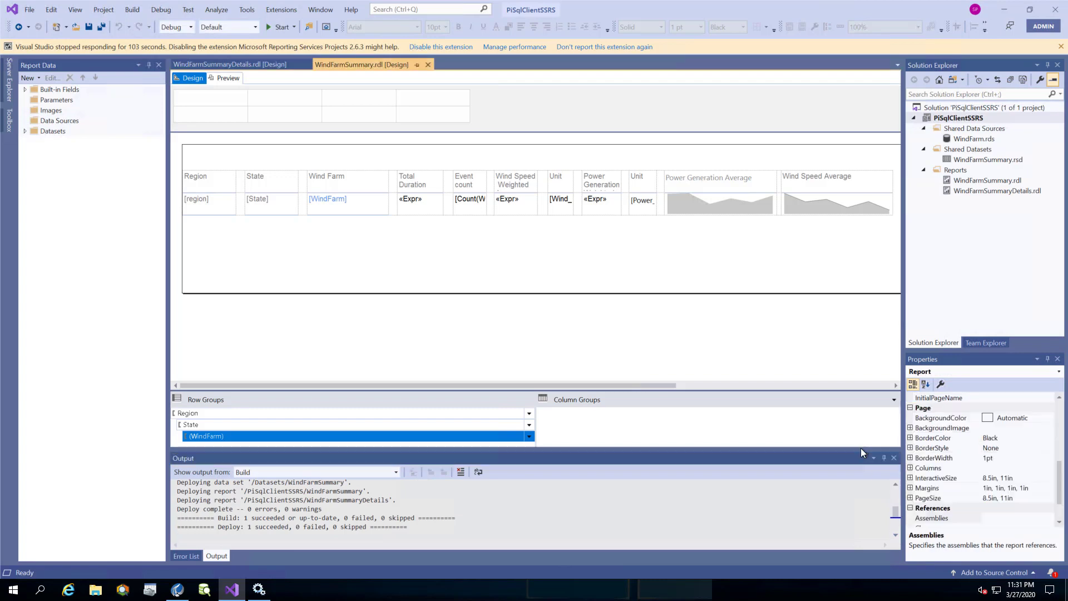
{"action": "left_click", "coordinate": [325, 474], "text": "ctrl"}
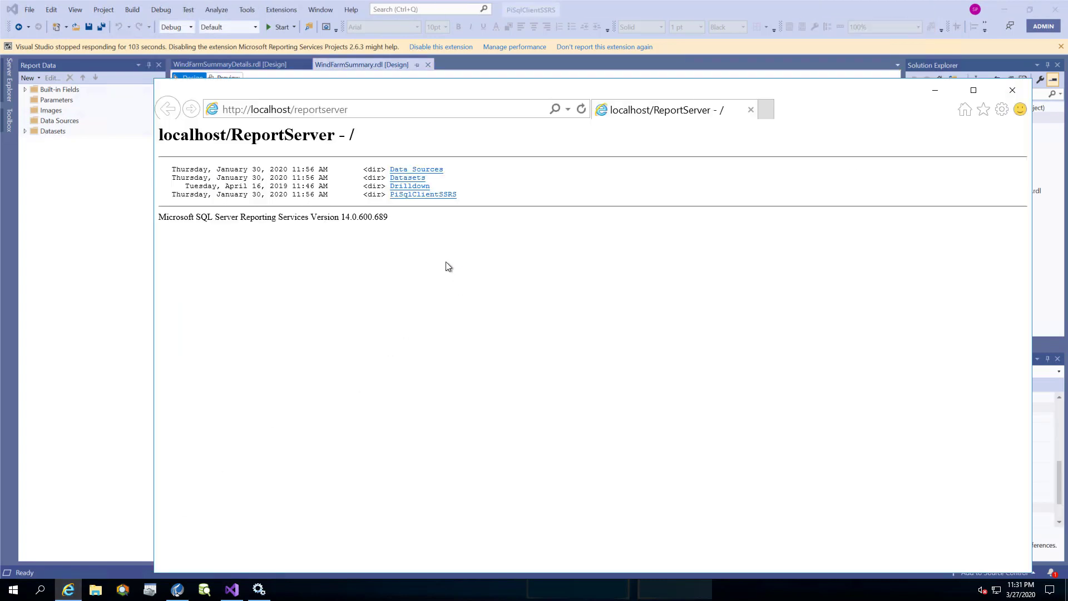
Open the deployed WindFarmSummary report from the PiSqlClientSSRS folder in a maximized browser.
{"action": "left_click", "coordinate": [444, 195]}
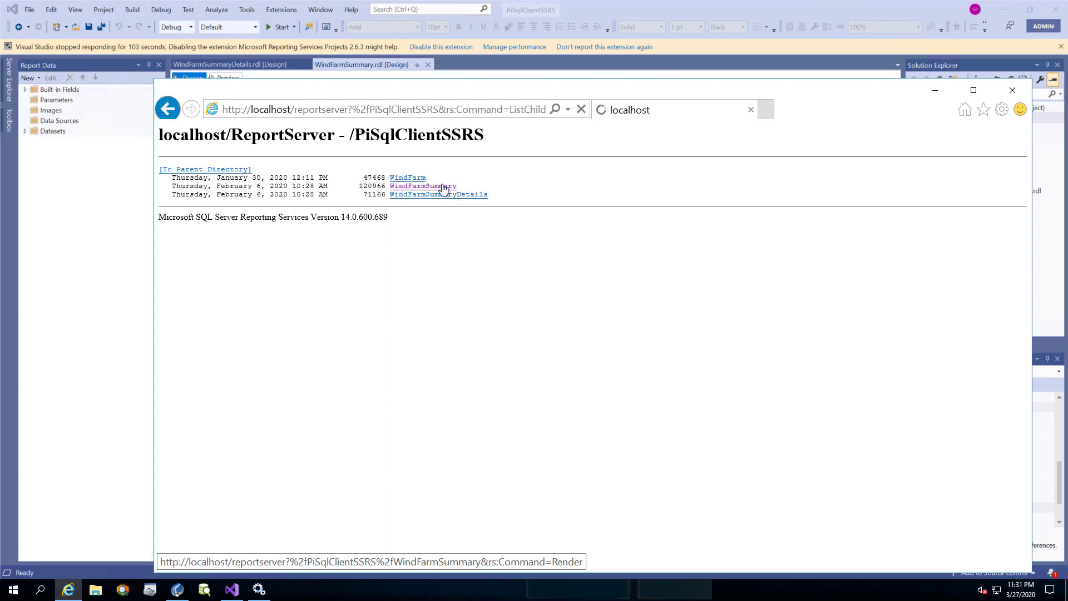
{"action": "left_click", "coordinate": [443, 186]}
{"action": "left_click", "coordinate": [974, 90]}
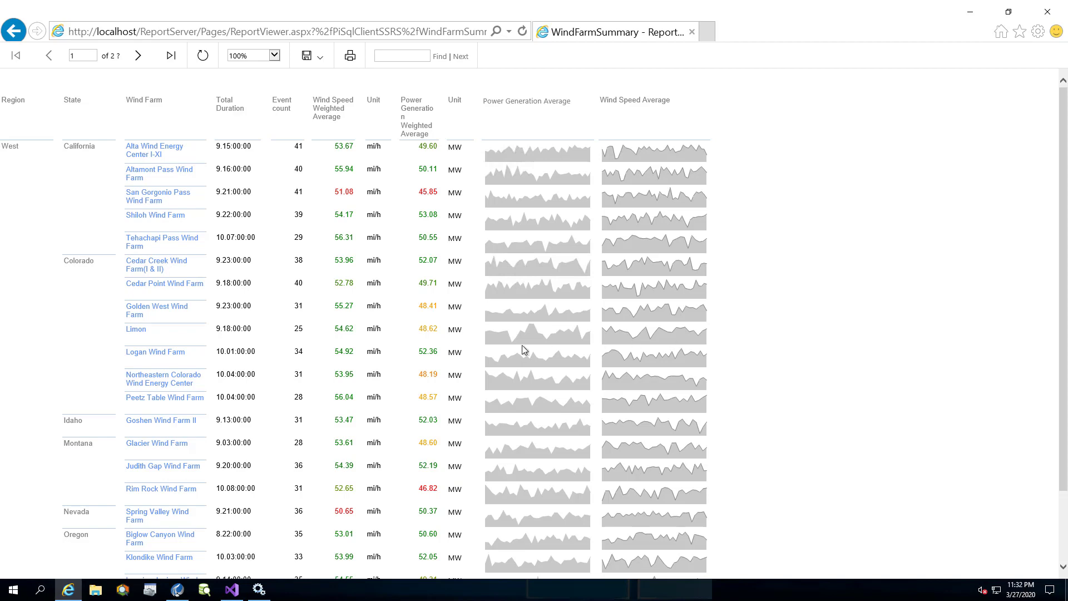
Drill through Limon to its West/Colorado details, go back, then drill into Altamont Pass Wind Farm.
{"action": "left_click", "coordinate": [137, 332]}
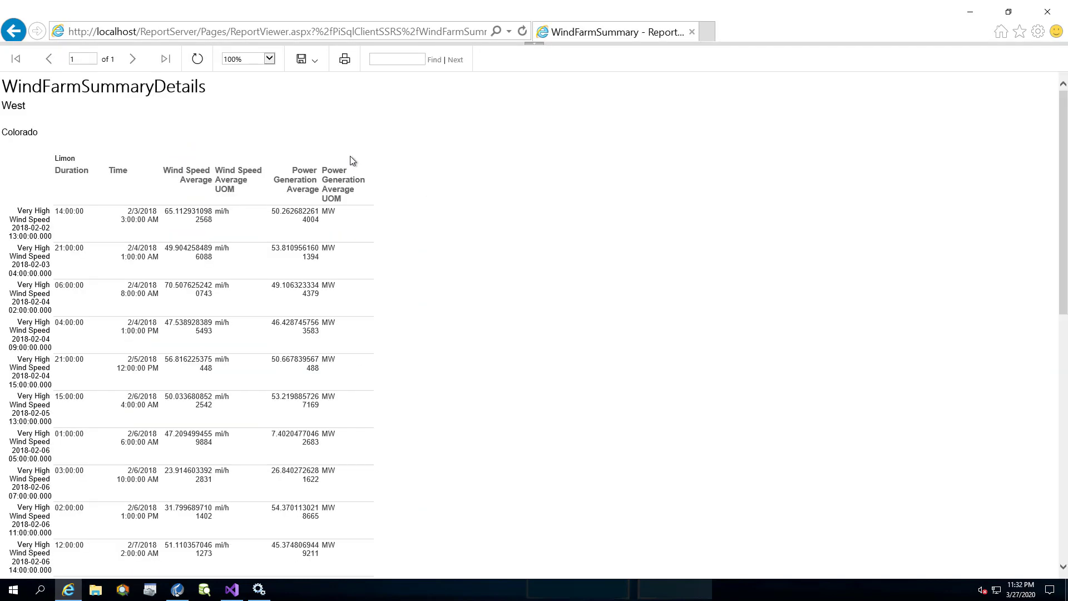
{"action": "scroll", "coordinate": [341, 210], "scroll_direction": "down", "scroll_amount": 7}
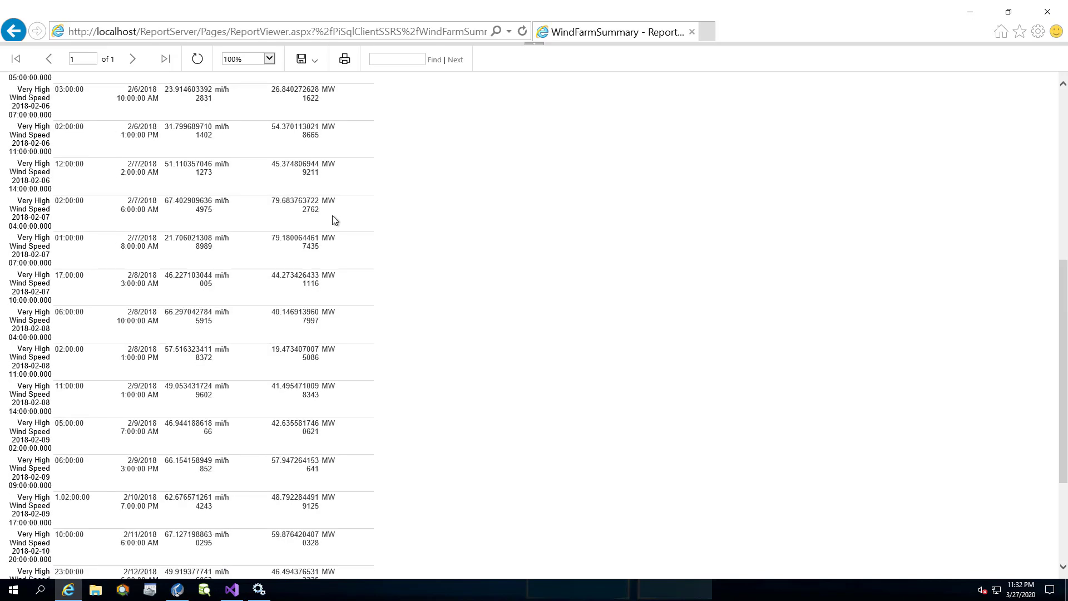
{"action": "scroll", "coordinate": [328, 216], "scroll_direction": "down", "scroll_amount": 5}
{"action": "scroll", "coordinate": [329, 217], "scroll_direction": "up", "scroll_amount": 12}
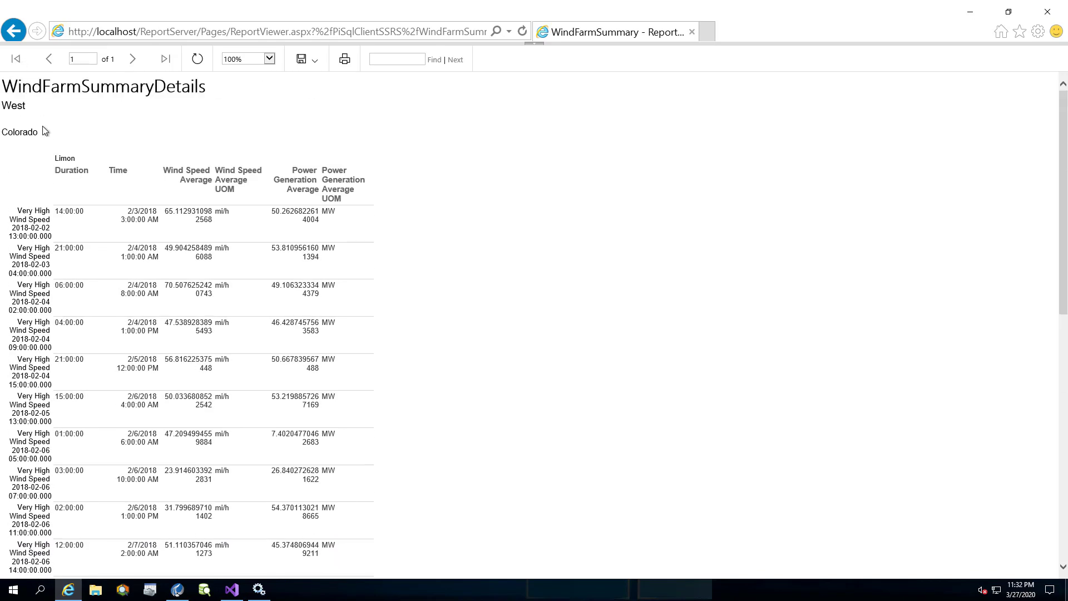
{"action": "left_click", "coordinate": [14, 31]}
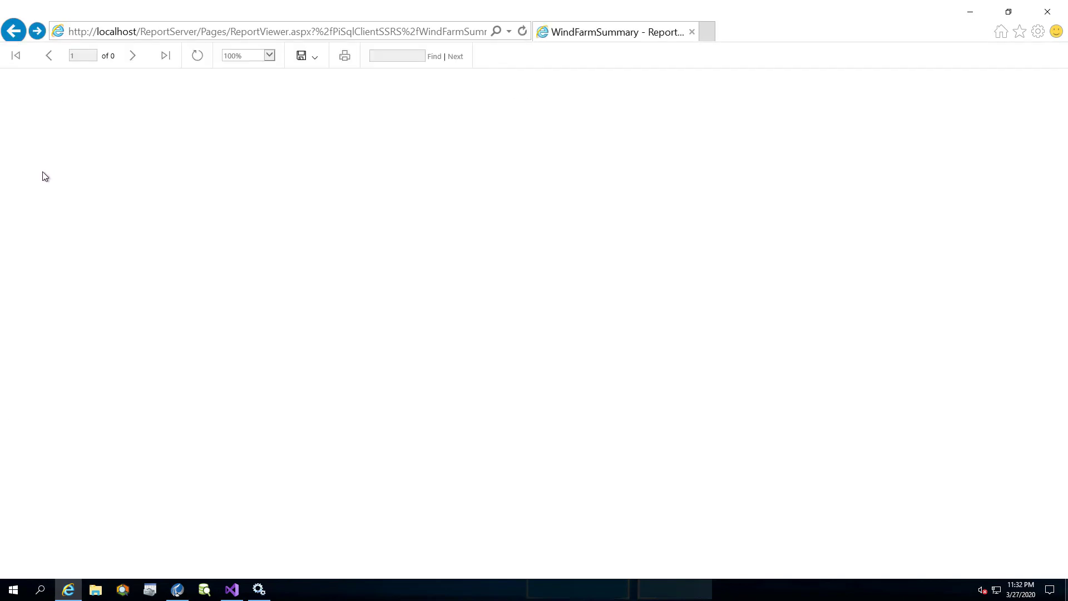
{"action": "left_click", "coordinate": [140, 174]}
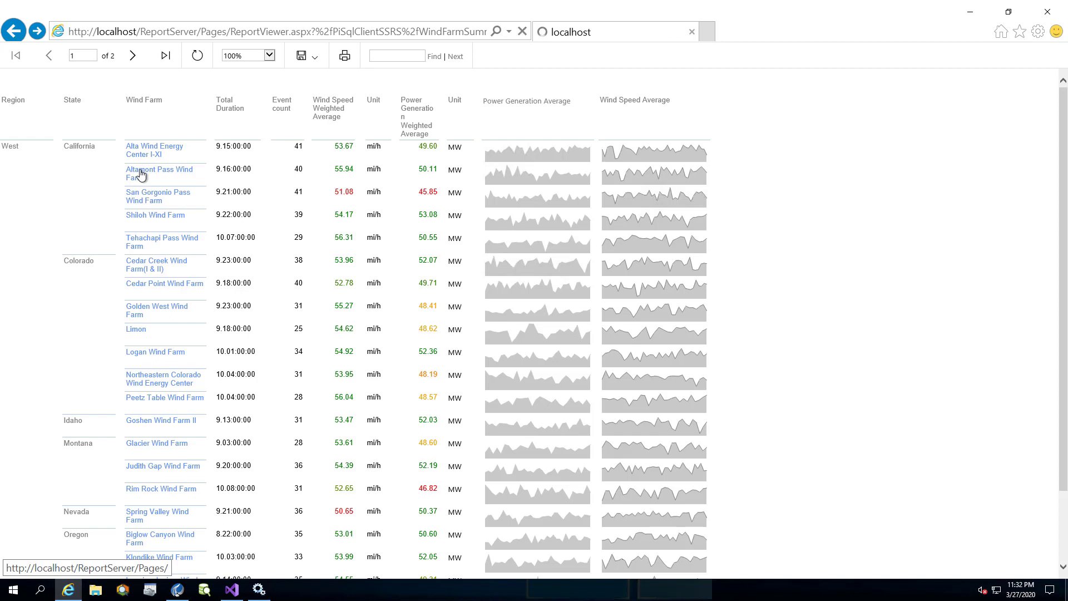